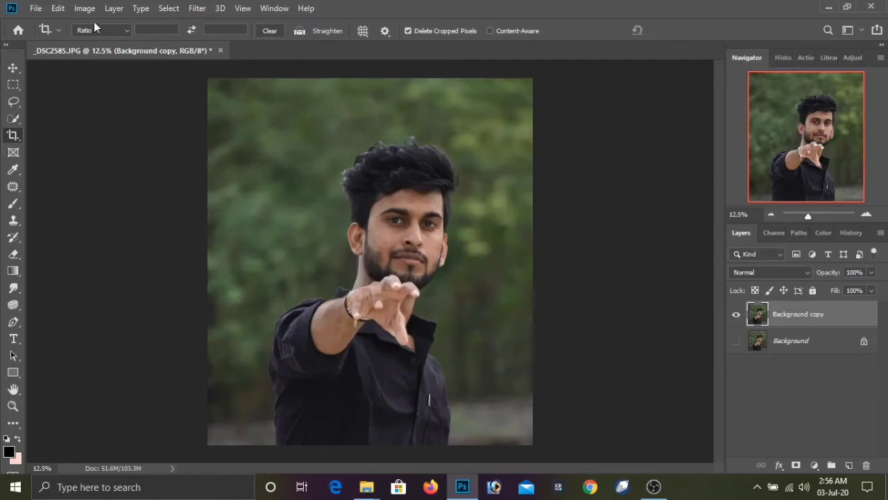
# Step: Apply a Shadows/Highlights adjustment to the Background copy layer with the shadows amount at 13%
pyautogui.click(85, 9)
pyautogui.moveTo(104, 42)
pyautogui.click(281, 312)
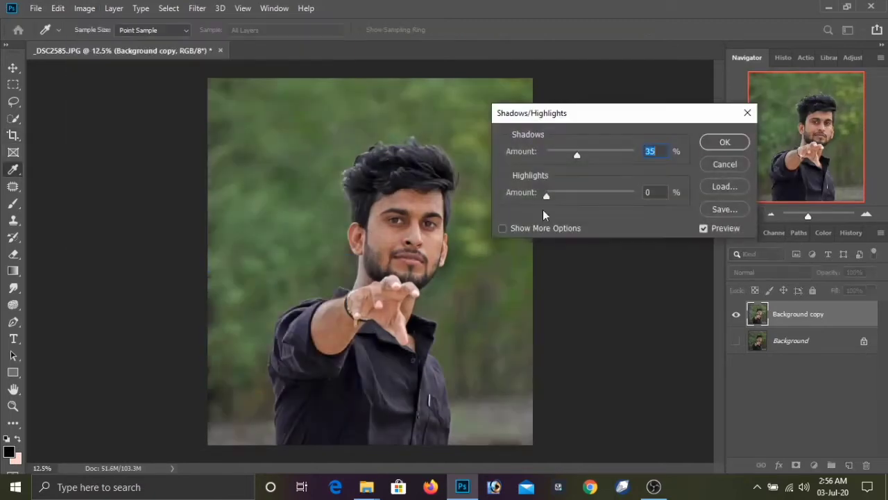
pyautogui.moveTo(575, 154); pyautogui.dragTo(561, 155)
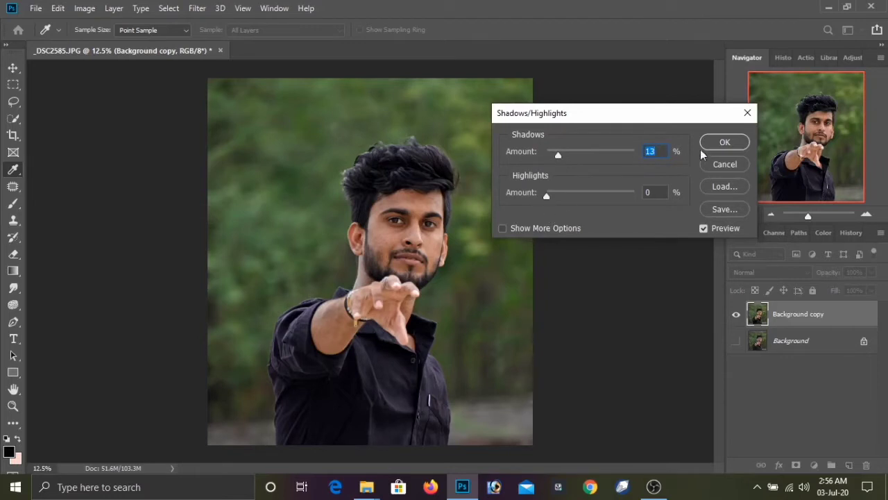
pyautogui.click(723, 142)
pyautogui.press('c')
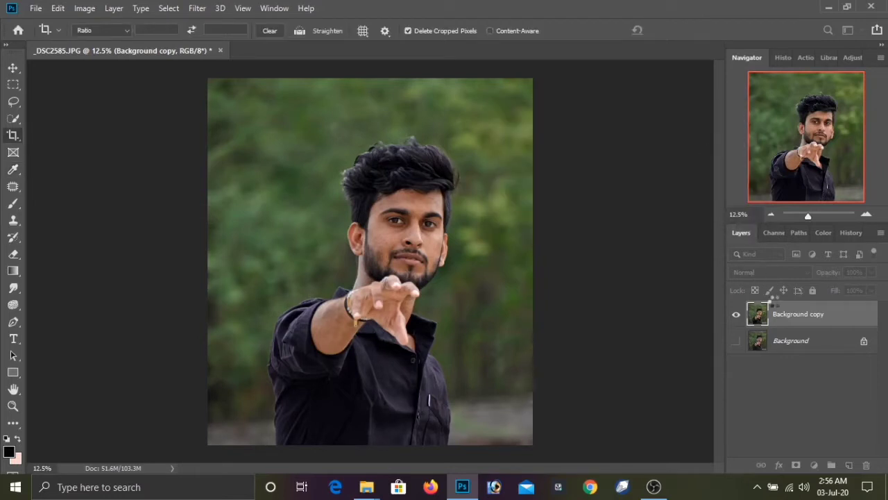
# Step: Remove the blemishes on the man's forehead with the Patch tool on the Background copy layer
pyautogui.click(13, 68)
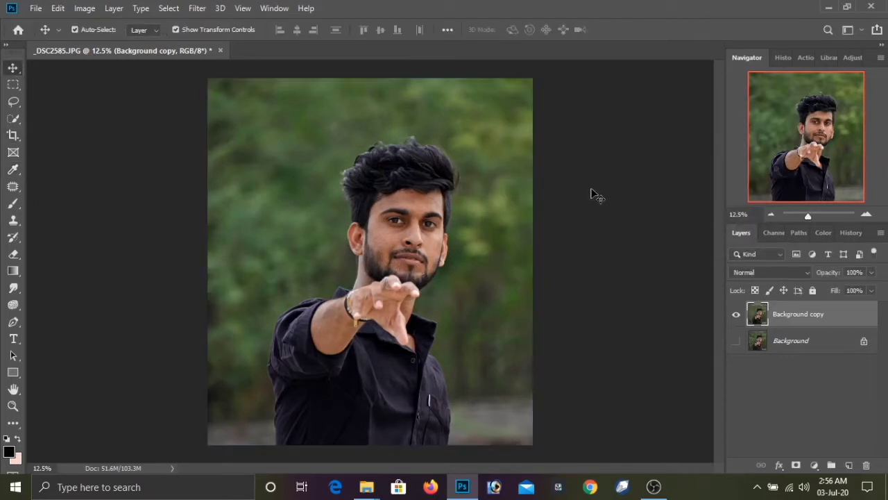
pyautogui.click(596, 195)
pyautogui.hotkey('ctrl', '+')
pyautogui.hotkey('ctrl', '+')
pyautogui.hotkey('ctrl', '+')
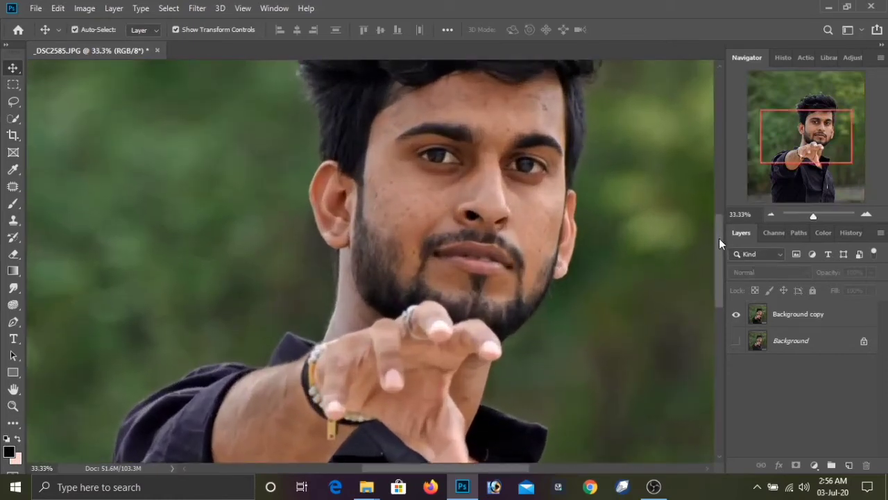
pyautogui.scroll(2, 719, 238)
pyautogui.click(14, 186)
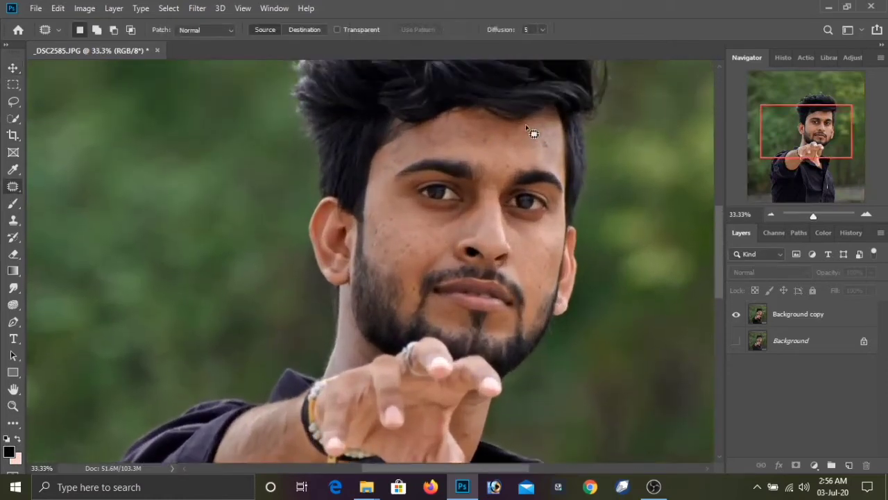
pyautogui.moveTo(526, 127); pyautogui.dragTo(553, 148)
pyautogui.click(541, 136)
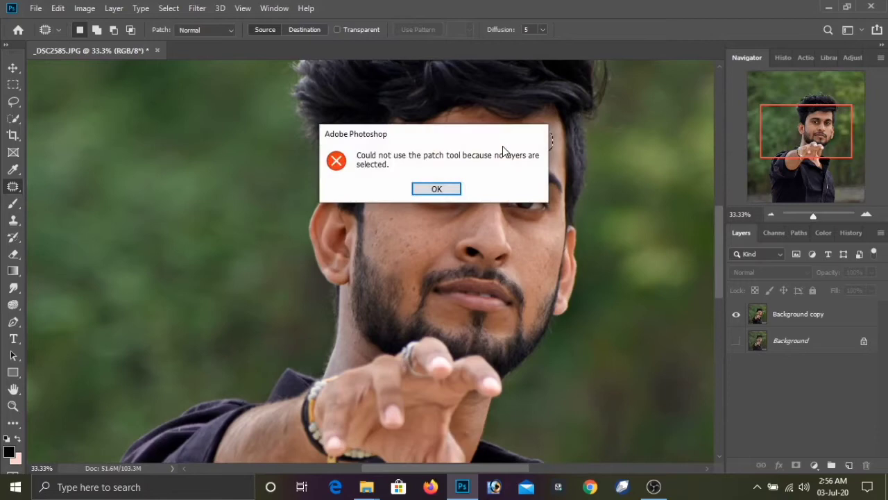
pyautogui.click(441, 191)
pyautogui.click(779, 319)
pyautogui.moveTo(458, 124)
pyautogui.mouseDown()
pyautogui.moveTo(512, 156)
pyautogui.moveTo(513, 141)
pyautogui.mouseUp()
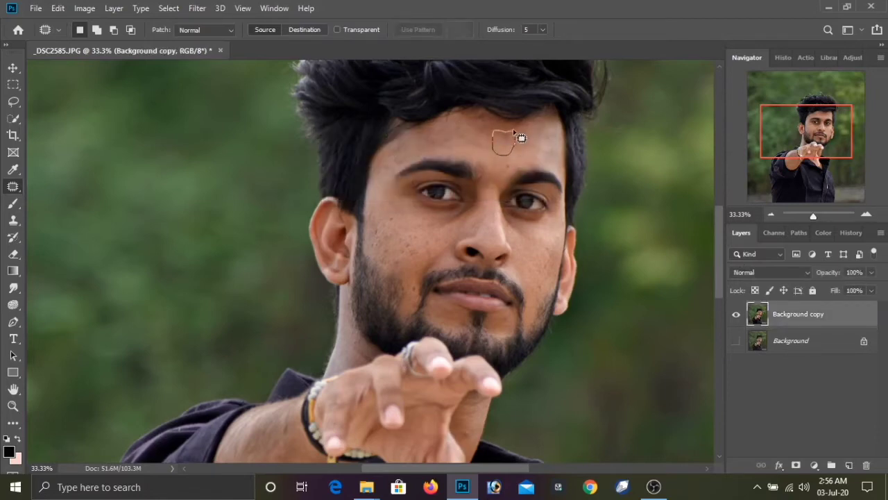
pyautogui.click(414, 142)
pyautogui.moveTo(407, 137)
pyautogui.mouseDown()
pyautogui.moveTo(413, 155)
pyautogui.moveTo(421, 142)
pyautogui.mouseUp()
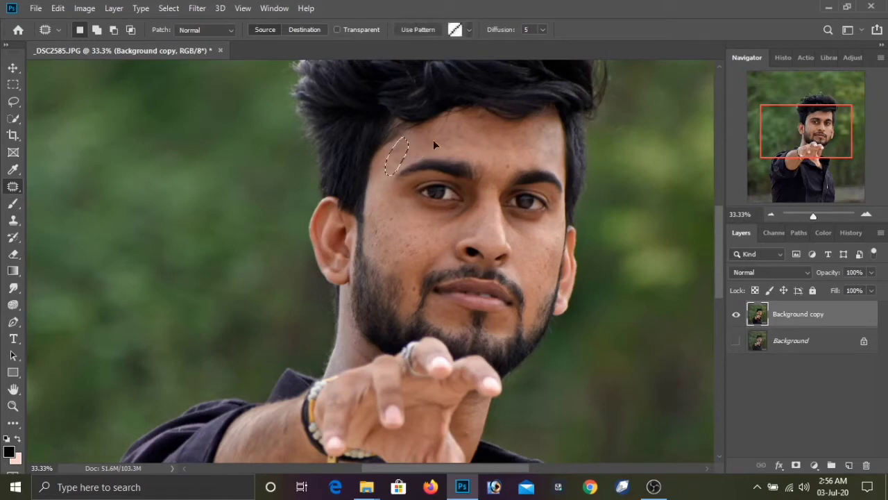
# Step: Patch the dark spots on the cheek at the image's left side of the face with clean skin
pyautogui.click(406, 226)
pyautogui.moveTo(406, 225)
pyautogui.mouseDown()
pyautogui.moveTo(410, 257)
pyautogui.moveTo(413, 239)
pyautogui.mouseUp()
pyautogui.moveTo(378, 210)
pyautogui.mouseDown()
pyautogui.moveTo(377, 242)
pyautogui.moveTo(392, 212)
pyautogui.moveTo(417, 234)
pyautogui.mouseUp()
pyautogui.click(441, 264)
pyautogui.moveTo(410, 282)
pyautogui.mouseDown()
pyautogui.moveTo(422, 305)
pyautogui.moveTo(408, 271)
pyautogui.mouseUp()
pyautogui.click(412, 263)
pyautogui.moveTo(425, 229)
pyautogui.mouseDown()
pyautogui.moveTo(421, 258)
pyautogui.moveTo(436, 249)
pyautogui.moveTo(410, 231)
pyautogui.mouseUp()
pyautogui.click(410, 232)
# Step: Patch the spots on the cheek at the image's right side and the mark between the eyebrows and hairline
pyautogui.moveTo(545, 243)
pyautogui.mouseDown()
pyautogui.moveTo(553, 265)
pyautogui.moveTo(551, 254)
pyautogui.moveTo(532, 246)
pyautogui.moveTo(541, 296)
pyautogui.mouseUp()
pyautogui.click(535, 293)
pyautogui.moveTo(541, 290); pyautogui.dragTo(529, 257)
pyautogui.click(561, 245)
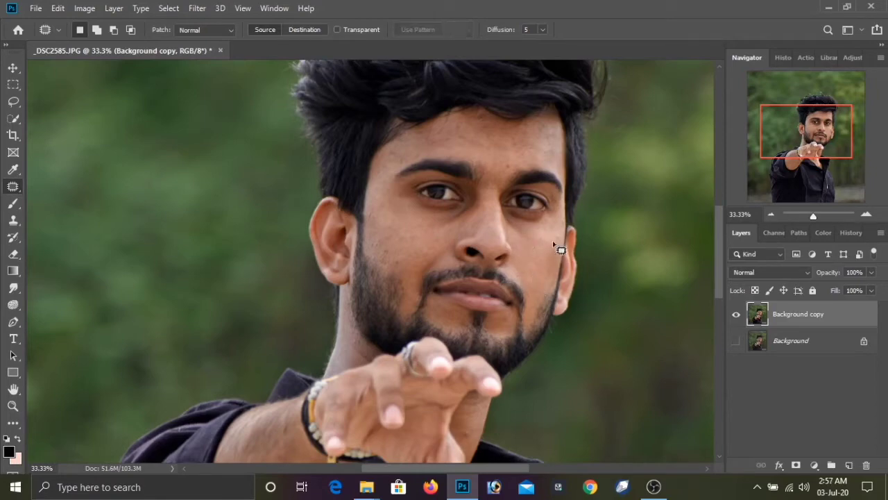
pyautogui.moveTo(520, 159)
pyautogui.mouseDown()
pyautogui.moveTo(514, 169)
pyautogui.moveTo(494, 145)
pyautogui.mouseUp()
pyautogui.hotkey('ctrl', '-')
pyautogui.hotkey('ctrl', '-')
pyautogui.hotkey('ctrl', '-')
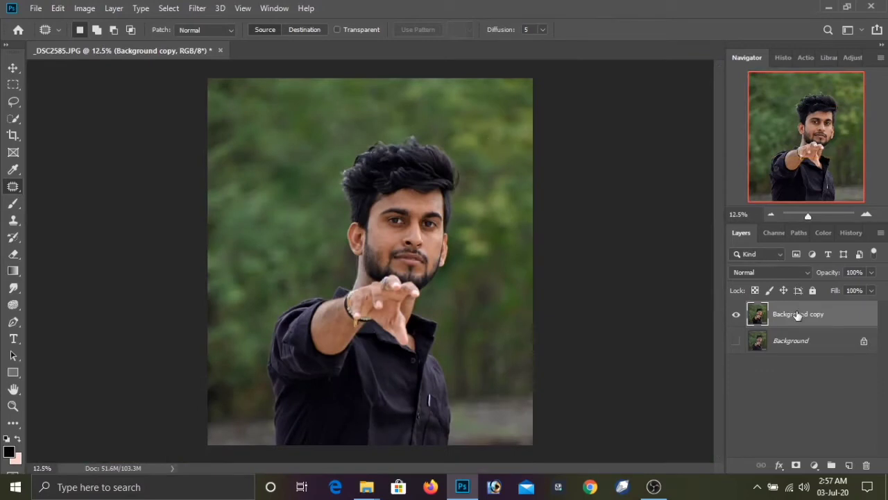
# Step: Select the man as subject on the Background copy, copy him to a new layer and hide the Background copy
pyautogui.click(12, 67)
pyautogui.click(653, 286)
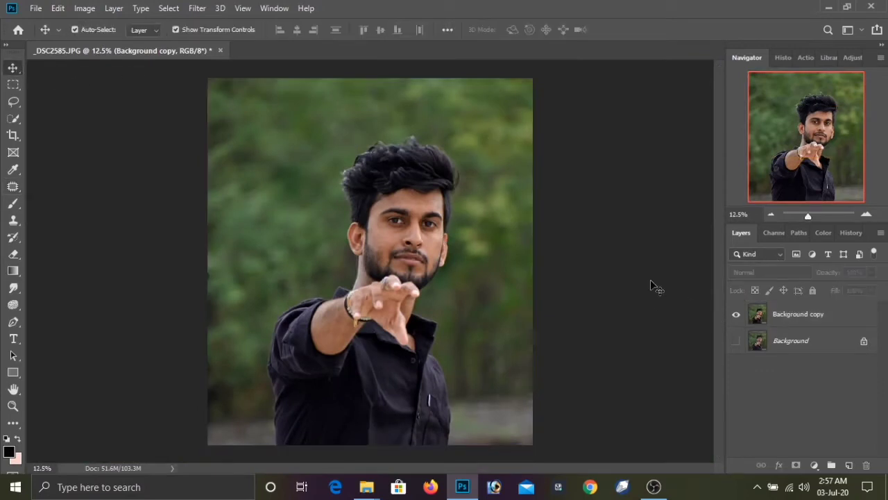
pyautogui.click(14, 118)
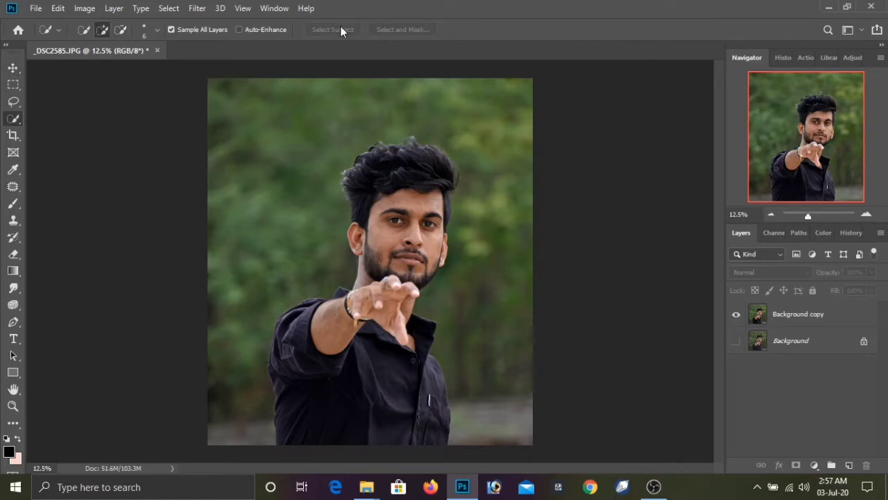
pyautogui.click(811, 324)
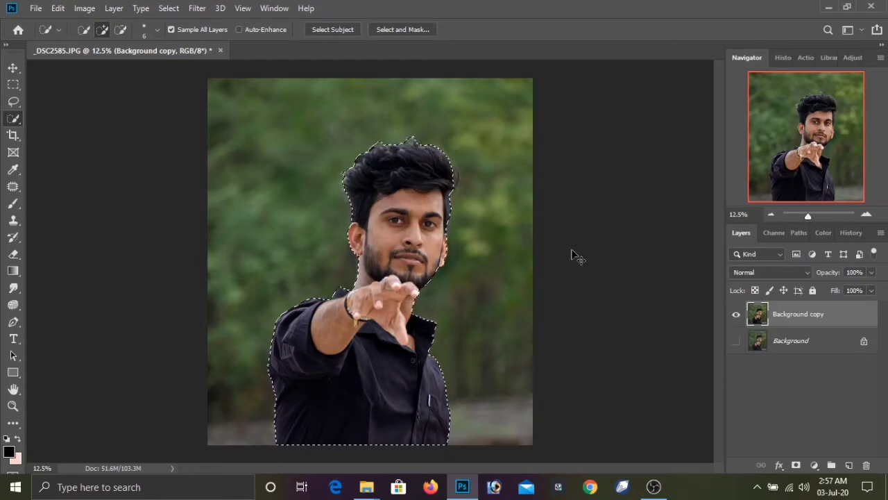
pyautogui.hotkey('ctrl', 'j')
pyautogui.click(736, 341)
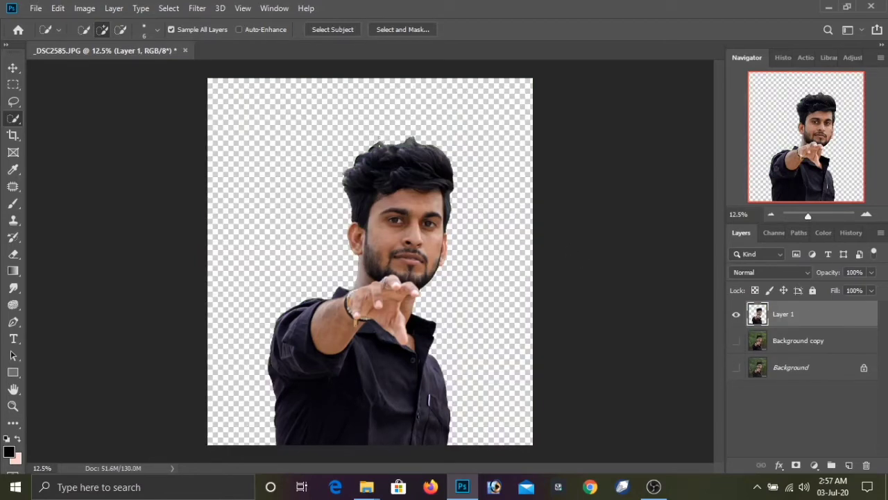
# Step: Select the subject on Layer 1, then show the Background copy layer and make it active
pyautogui.click(319, 31)
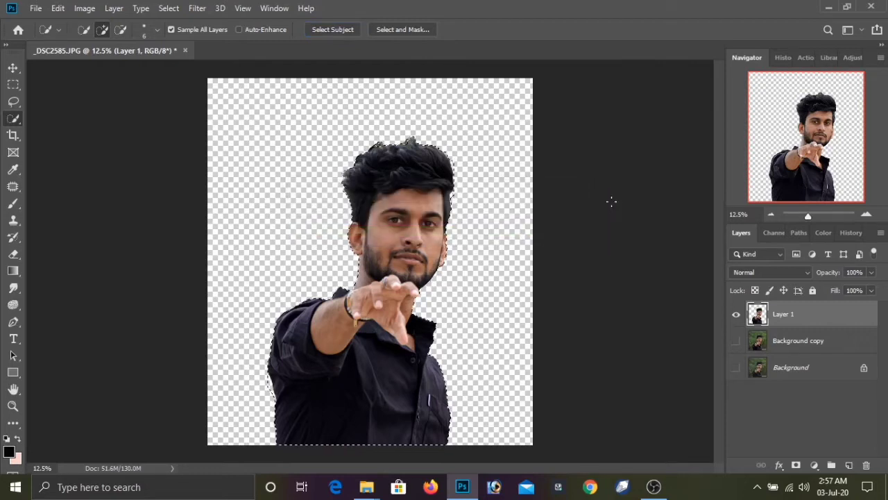
pyautogui.click(736, 341)
pyautogui.click(757, 341)
# Step: Fill the subject selection on the Background copy with 50% Gray at Normal mode and 100% opacity
pyautogui.rightClick(407, 265)
pyautogui.click(425, 186)
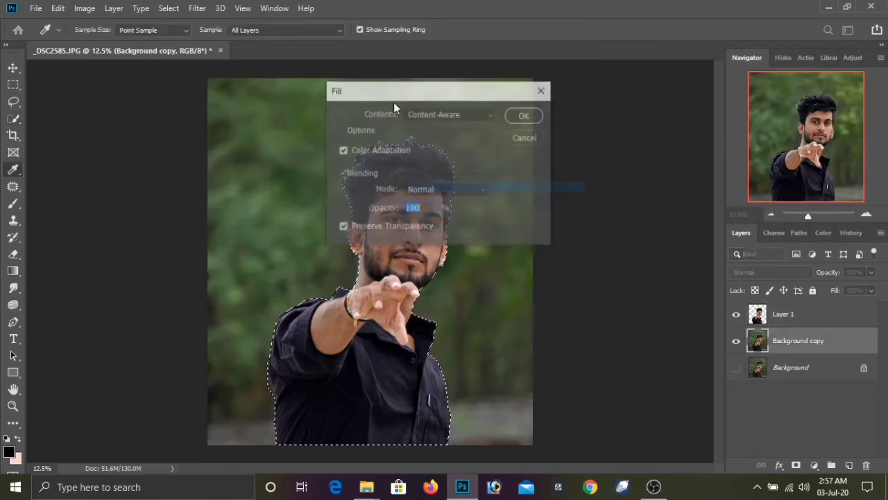
pyautogui.click(416, 115)
pyautogui.click(423, 227)
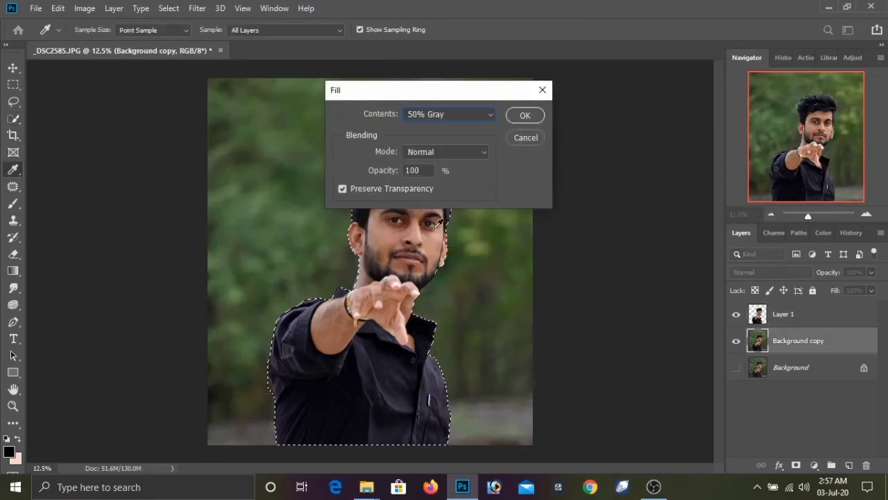
pyautogui.press('w')
pyautogui.click(525, 115)
# Step: Fill the subject selection on the Background copy using Content-Aware with color adaptation, and deselect
pyautogui.rightClick(382, 203)
pyautogui.click(438, 359)
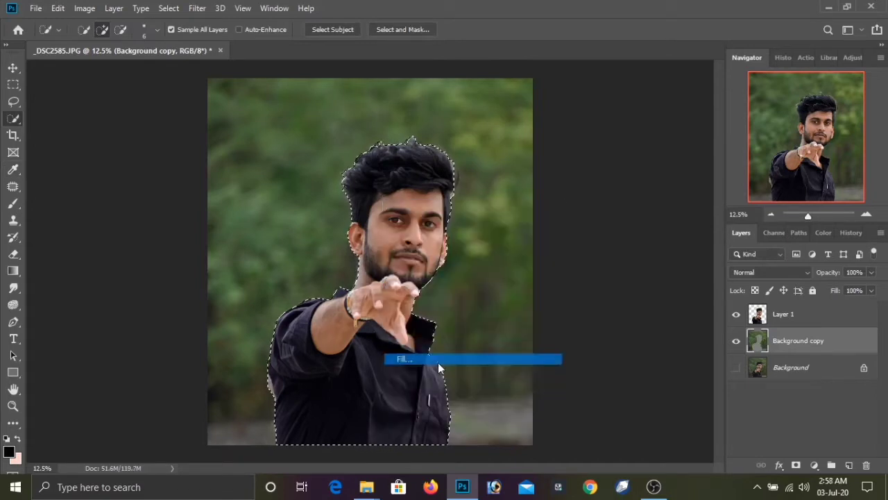
pyautogui.click(428, 113)
pyautogui.click(444, 170)
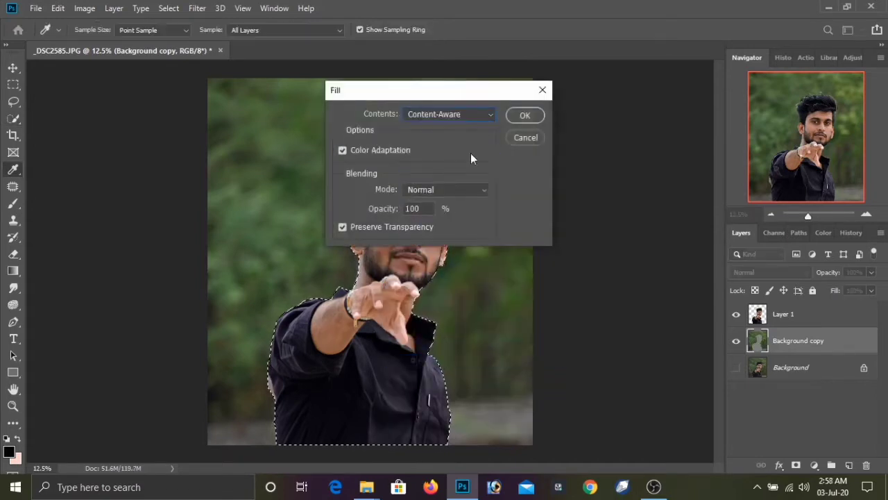
pyautogui.click(530, 114)
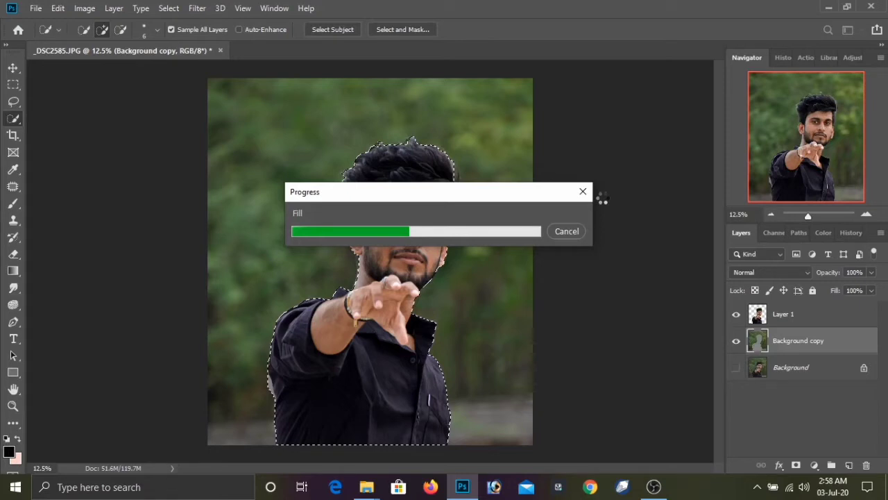
pyautogui.hotkey('ctrl', 'd')
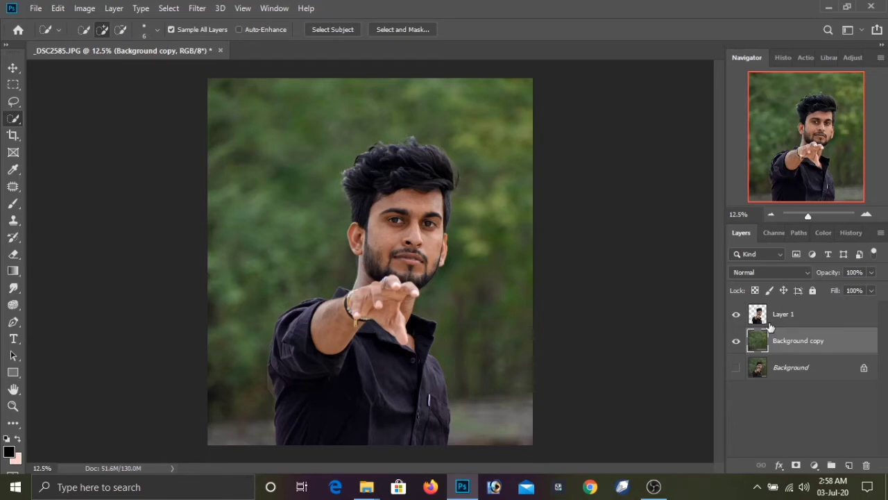
# Step: Open the Background copy in the Camera Raw Filter and set Contrast +7, Shadows +9 and Whites -13
pyautogui.click(197, 8)
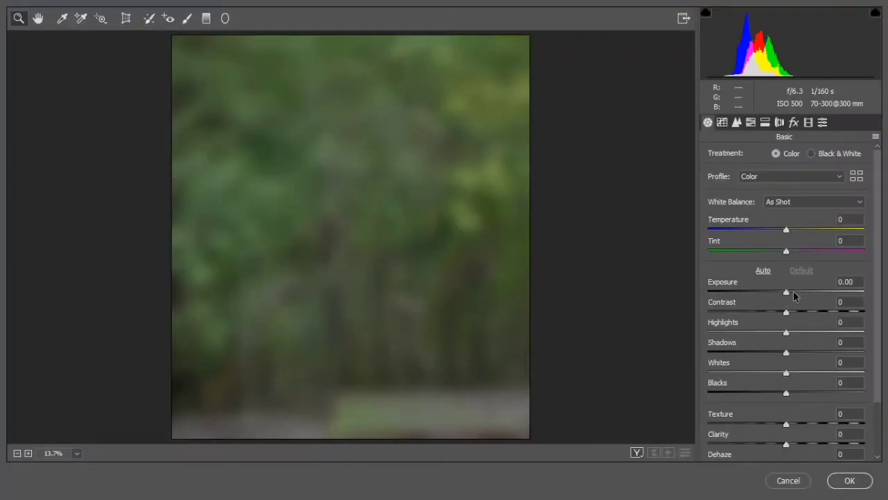
pyautogui.click(792, 311)
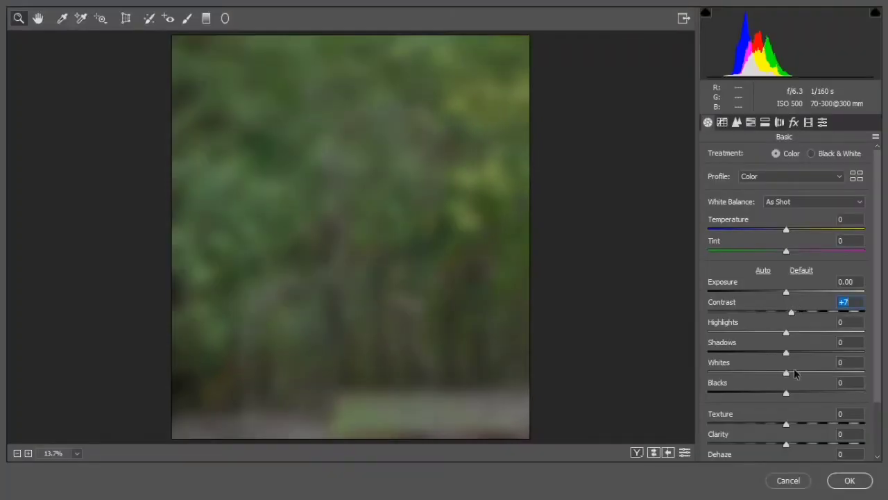
pyautogui.click(787, 373)
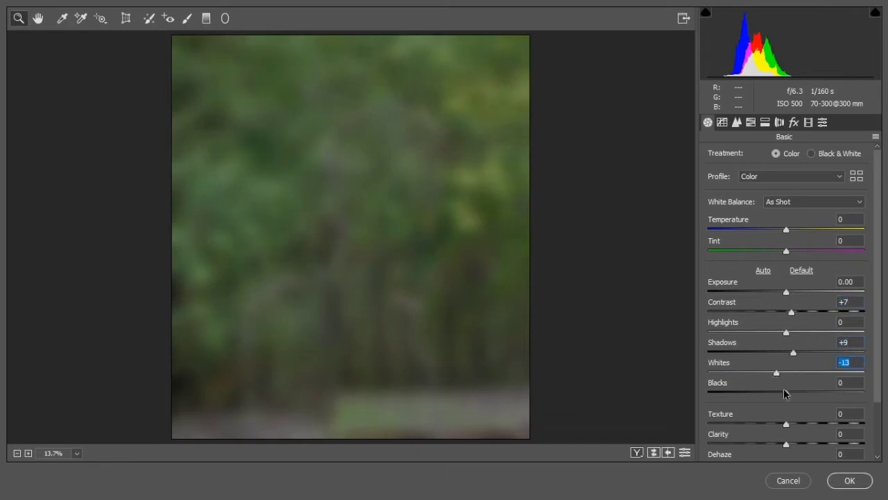
pyautogui.click(787, 393)
# Step: Set the HSL luminance of Yellows, Greens and Aquas to -100, keeping Oranges at 0
pyautogui.click(751, 123)
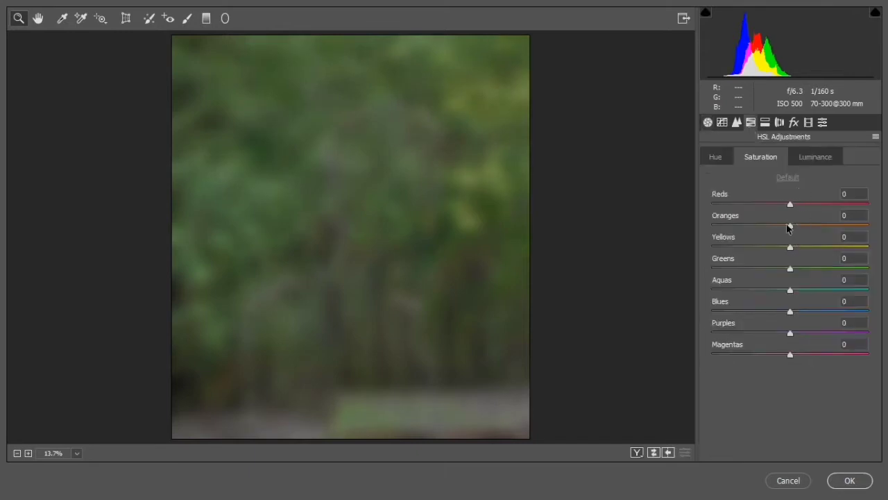
pyautogui.click(813, 157)
pyautogui.moveTo(790, 226); pyautogui.dragTo(676, 256)
pyautogui.doubleClick(786, 227)
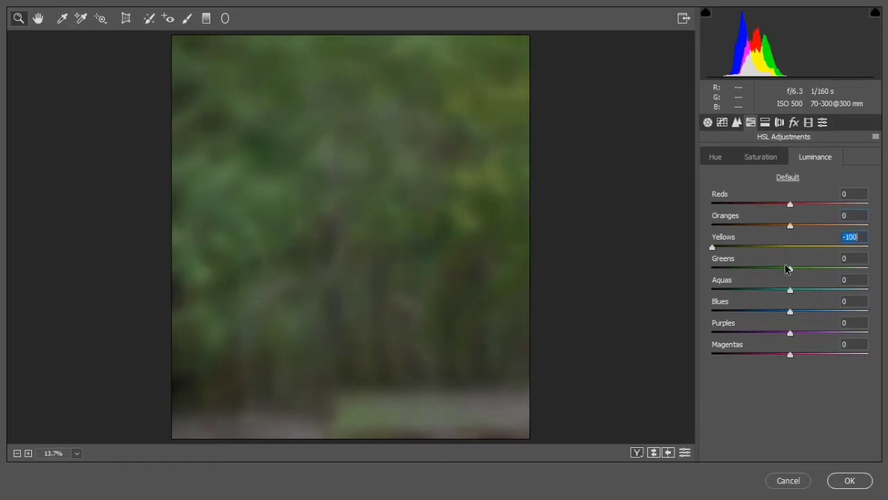
pyautogui.moveTo(789, 269); pyautogui.dragTo(688, 281)
pyautogui.moveTo(790, 290); pyautogui.dragTo(657, 299)
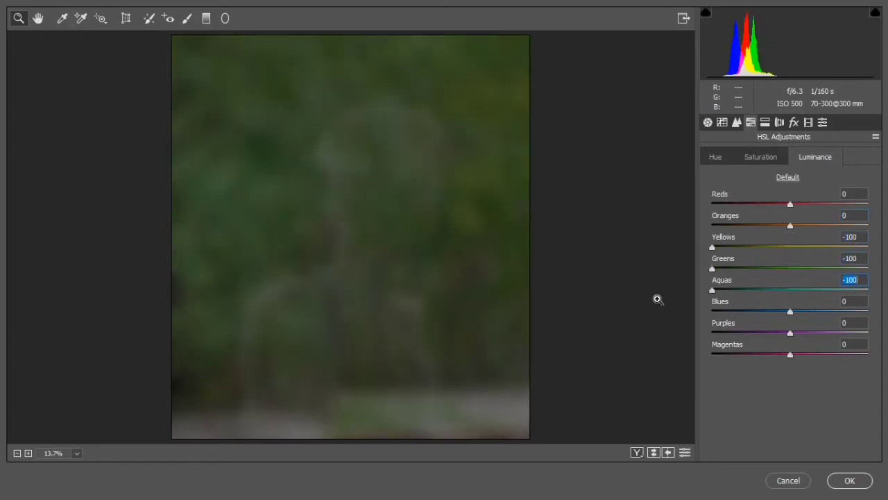
# Step: Set the HSL saturation of Yellows, Greens and Aquas to -100 to turn the background gray
pyautogui.click(757, 158)
pyautogui.moveTo(791, 247); pyautogui.dragTo(665, 281)
pyautogui.moveTo(790, 291); pyautogui.dragTo(649, 299)
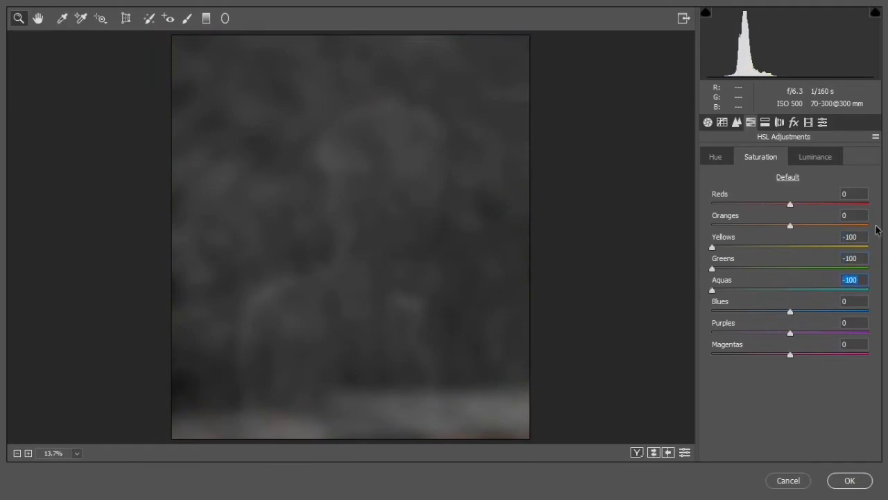
# Step: Lower the Green Primary saturation in the calibration settings and apply the Camera Raw adjustments
pyautogui.click(808, 123)
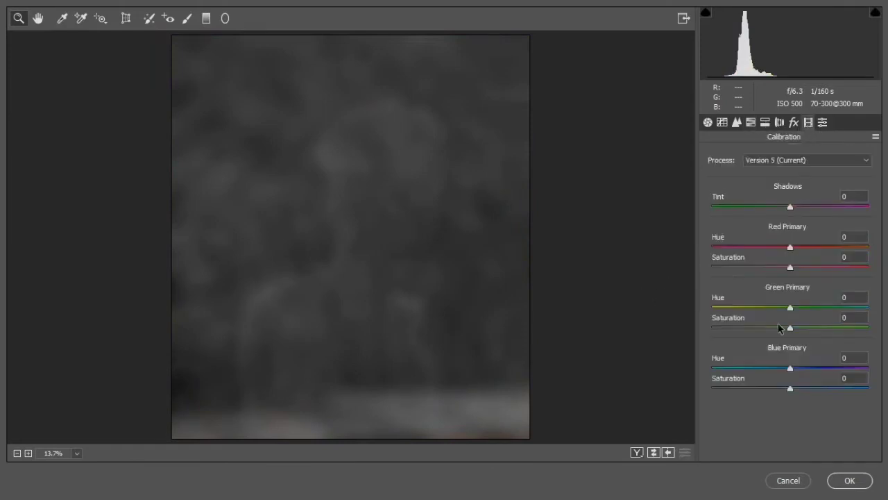
pyautogui.moveTo(790, 330); pyautogui.dragTo(692, 340)
pyautogui.press('Return')
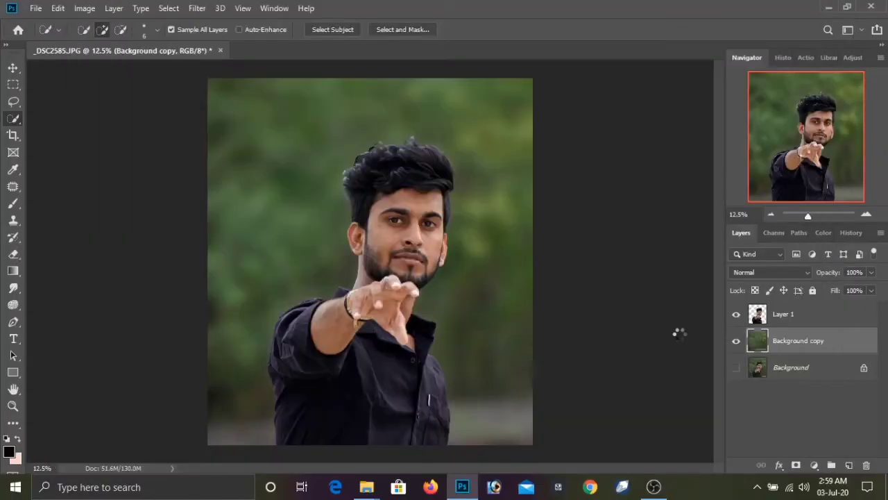
# Step: Reshape the man's hair on Layer 1 with Liquify, pushing the top and sides outward for a fuller outline, and apply it
pyautogui.click(784, 314)
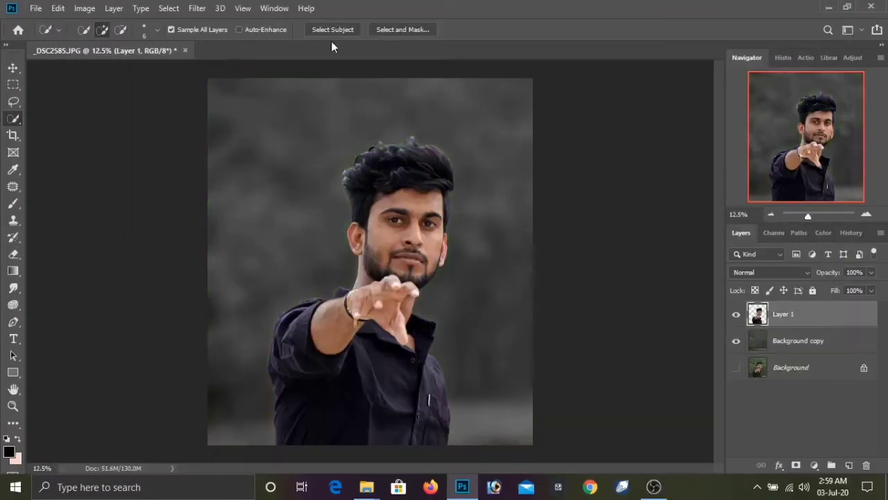
pyautogui.click(197, 7)
pyautogui.click(243, 101)
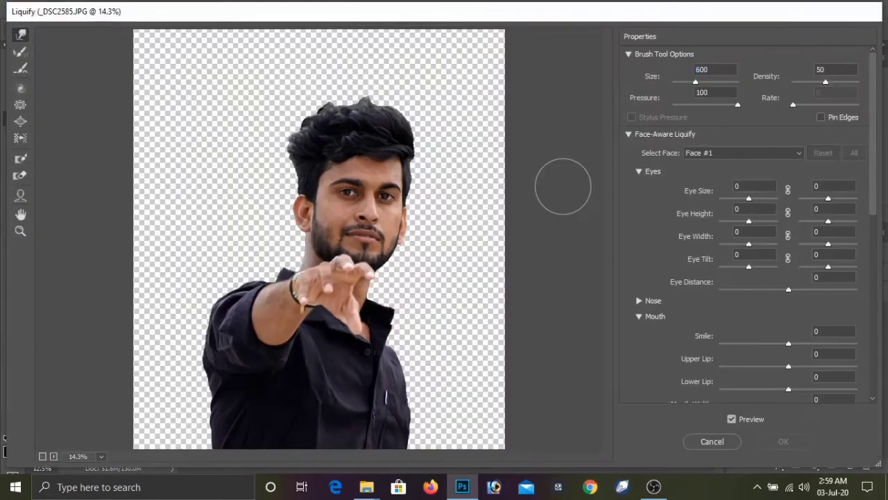
pyautogui.hotkey('ctrl', '+')
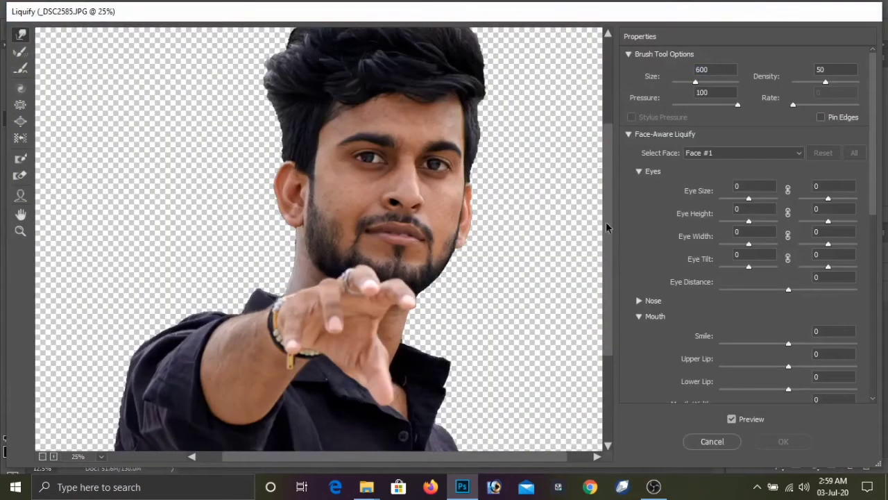
pyautogui.scroll(3, 549, 173)
pyautogui.moveTo(492, 118); pyautogui.dragTo(495, 153)
pyautogui.moveTo(474, 122)
pyautogui.mouseDown()
pyautogui.moveTo(424, 113)
pyautogui.moveTo(424, 102)
pyautogui.moveTo(377, 103)
pyautogui.moveTo(369, 91)
pyautogui.moveTo(315, 108)
pyautogui.moveTo(281, 139)
pyautogui.mouseUp()
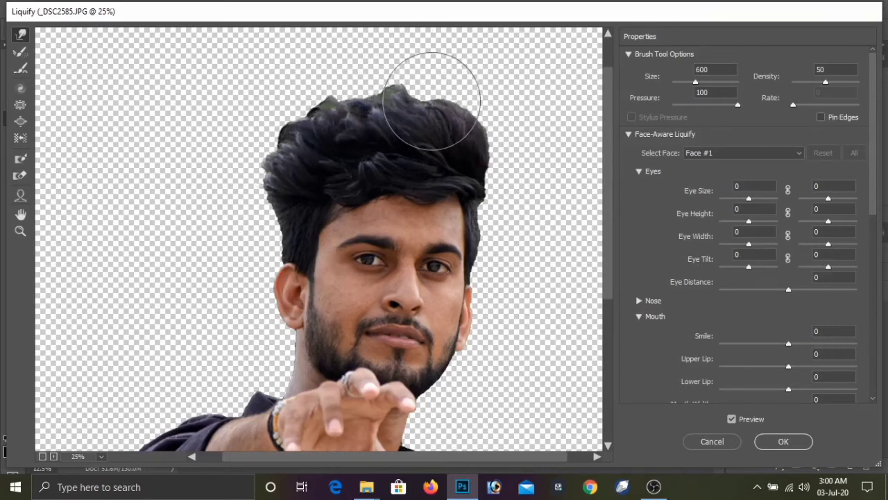
pyautogui.moveTo(437, 95); pyautogui.dragTo(365, 93)
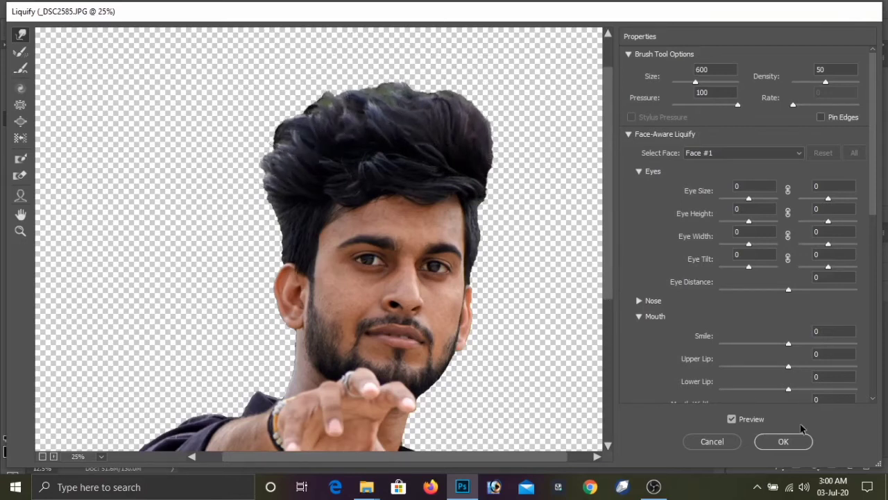
pyautogui.click(783, 442)
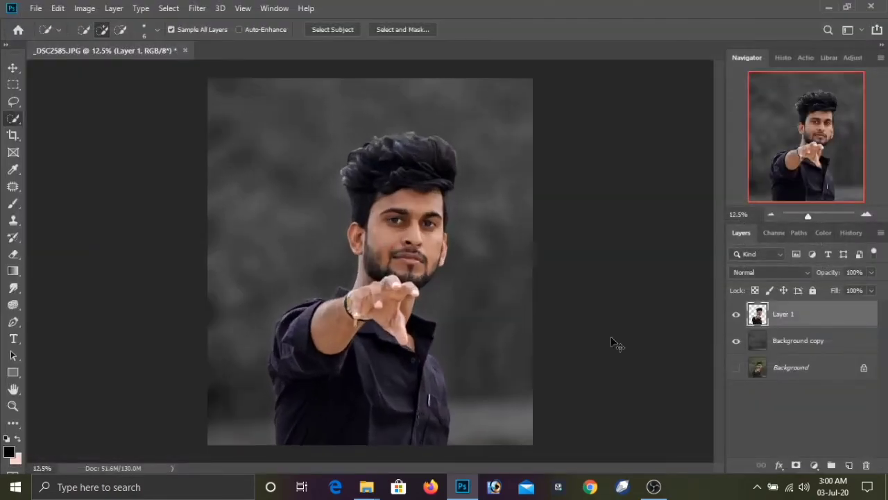
pyautogui.click(832, 342)
pyautogui.click(816, 326)
pyautogui.click(33, 9)
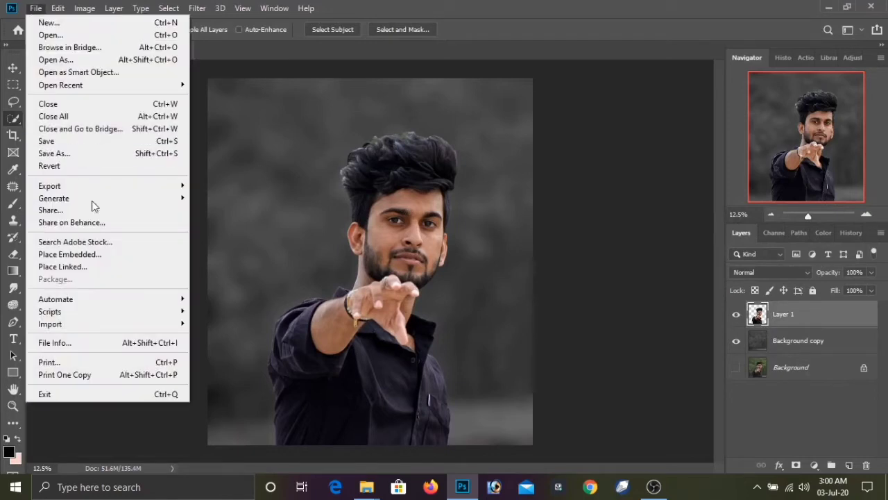
pyautogui.click(578, 299)
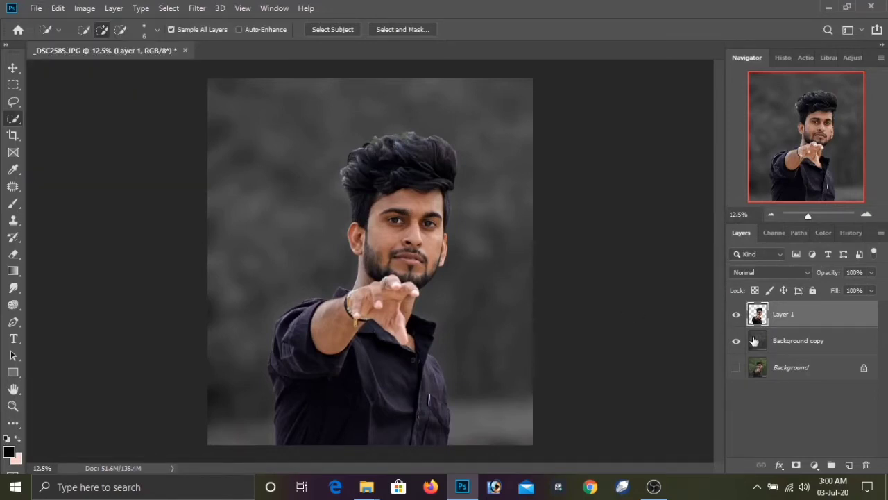
# Step: Set up the Smudge tool with the Skin smooth brush 1 preset at 9% strength
pyautogui.click(13, 287)
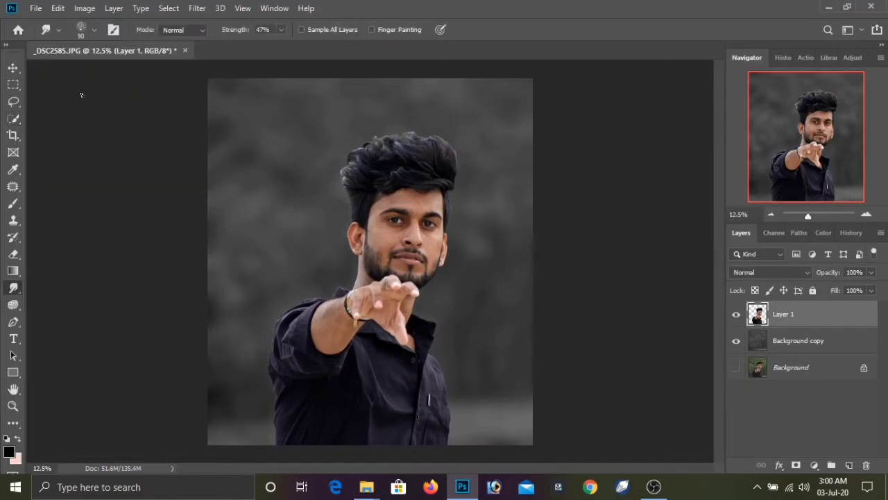
pyautogui.click(93, 32)
pyautogui.scroll(3, 440, 177)
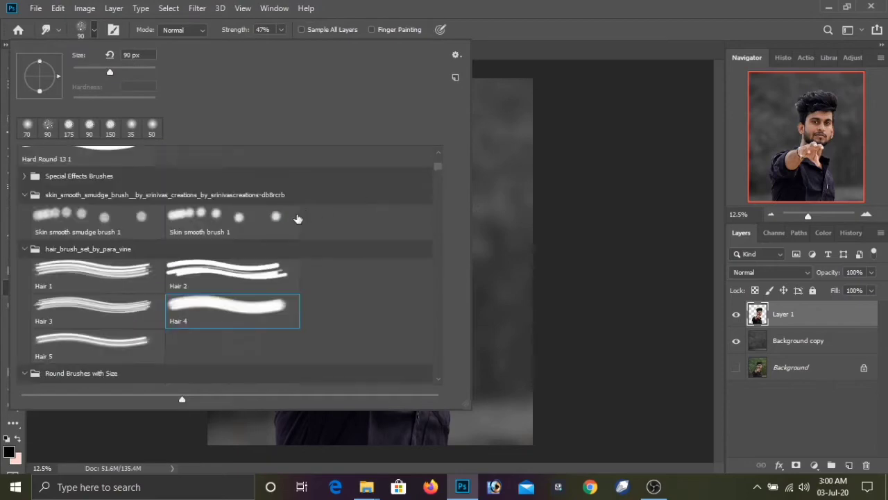
pyautogui.doubleClick(275, 227)
pyautogui.click(282, 30)
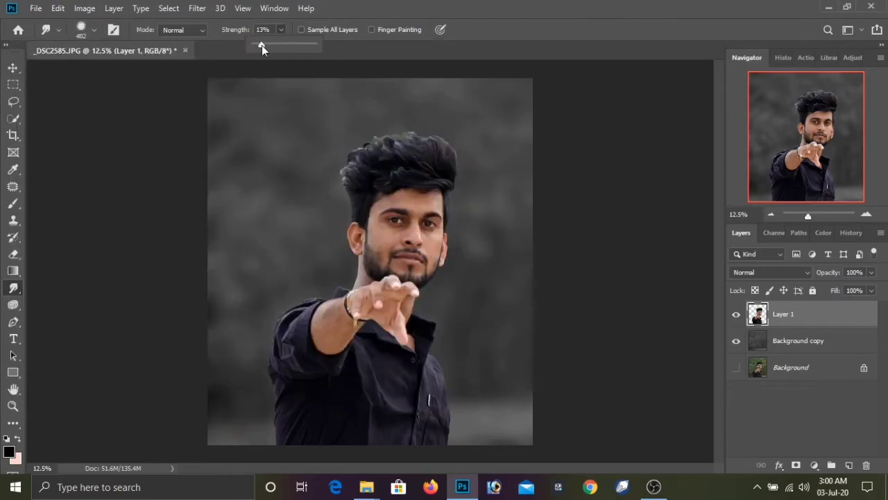
pyautogui.click(645, 135)
# Step: Smudge the skin of the forehead and the cheek beside the fully visible ear with the brush reduced to 125 px
pyautogui.hotkey('ctrl', '+')
pyautogui.hotkey('ctrl', '+')
pyautogui.hotkey('ctrl', '+')
pyautogui.hotkey('ctrl', '+')
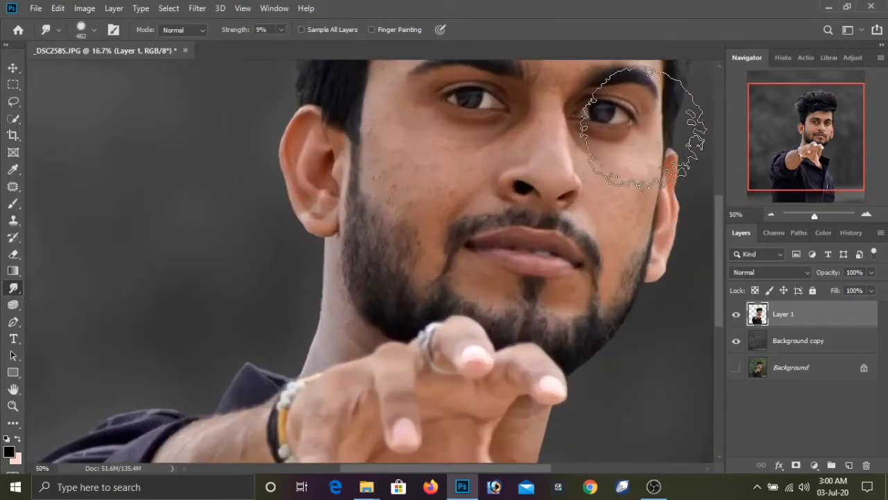
pyautogui.scroll(3, 715, 245)
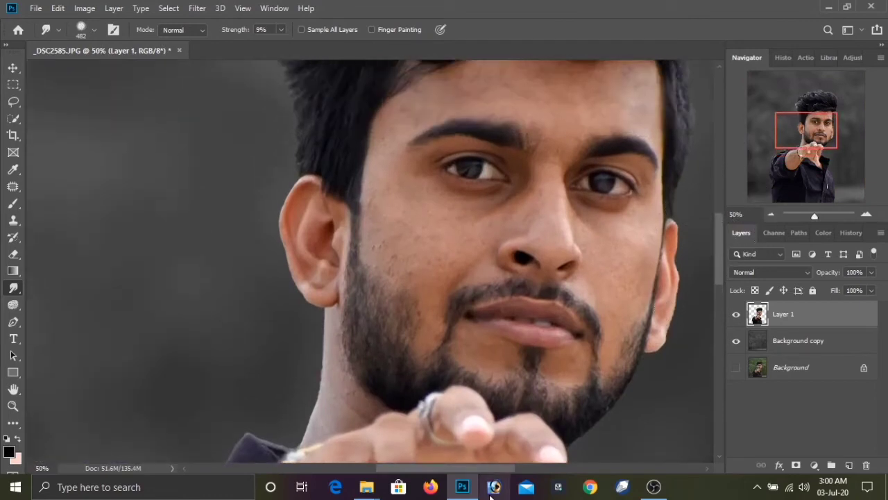
pyautogui.hscroll(4, 496, 434)
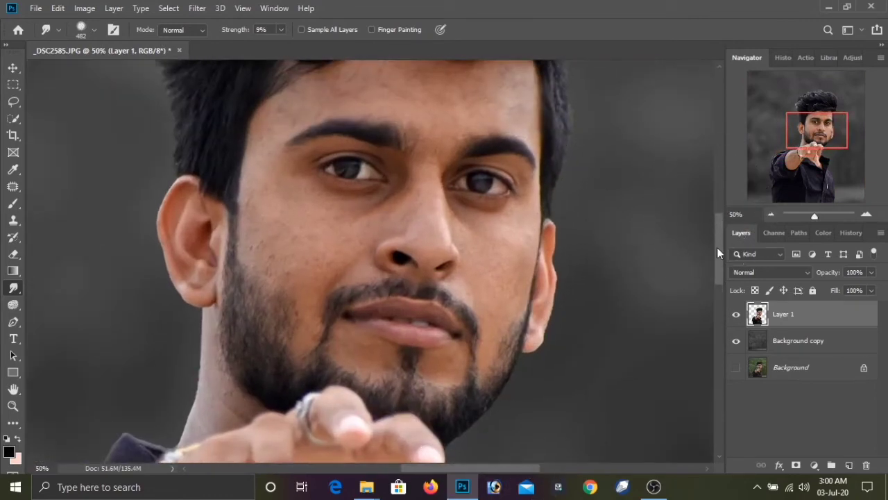
pyautogui.scroll(3, 719, 243)
pyautogui.press('[')
pyautogui.press('[')
pyautogui.press('[')
pyautogui.press('[')
pyautogui.press('[')
pyautogui.press('[')
pyautogui.press('[')
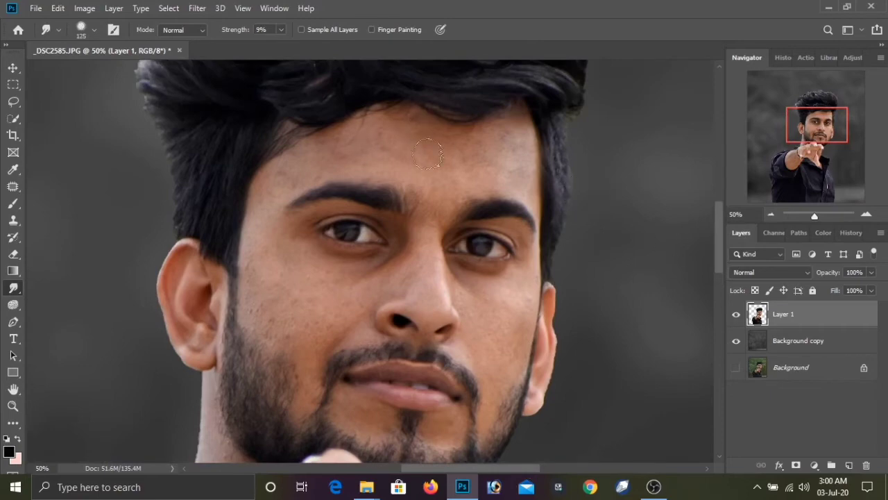
pyautogui.moveTo(428, 154)
pyautogui.mouseDown()
pyautogui.moveTo(397, 118)
pyautogui.moveTo(373, 118)
pyautogui.moveTo(449, 132)
pyautogui.moveTo(472, 147)
pyautogui.moveTo(525, 133)
pyautogui.moveTo(488, 128)
pyautogui.moveTo(465, 154)
pyautogui.moveTo(542, 196)
pyautogui.mouseUp()
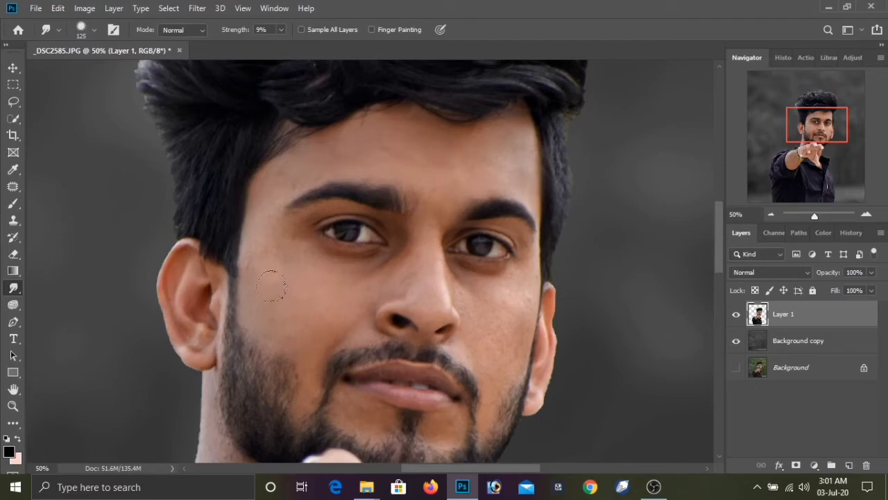
# Step: Smooth the remaining facial skin on the nose, the other cheek and the ears with the Smudge tool at 125 px
pyautogui.press('[')
pyautogui.press('[')
pyautogui.press(']')
pyautogui.press(']')
pyautogui.press(']')
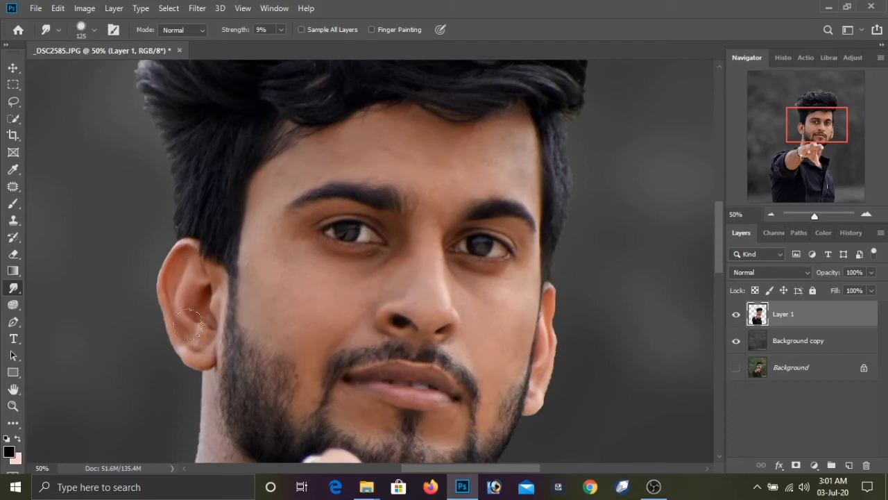
pyautogui.hotkey('ctrl', '-')
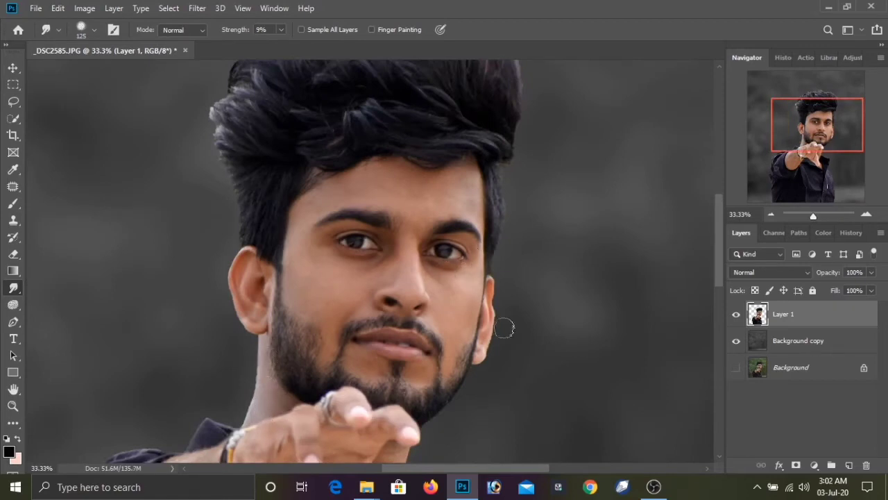
# Step: Smooth the skin of the outstretched arm and hand with the smudge brush enlarged to 175 px
pyautogui.hotkey('ctrl', '-')
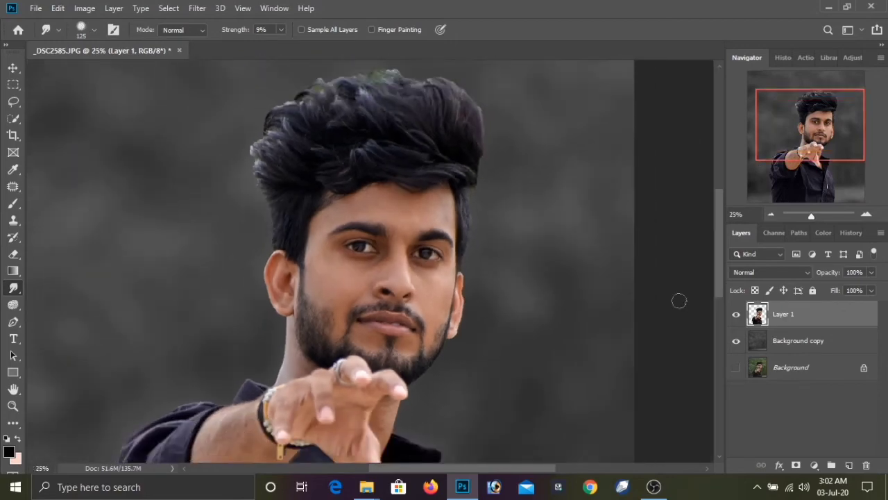
pyautogui.moveTo(721, 283); pyautogui.dragTo(721, 310)
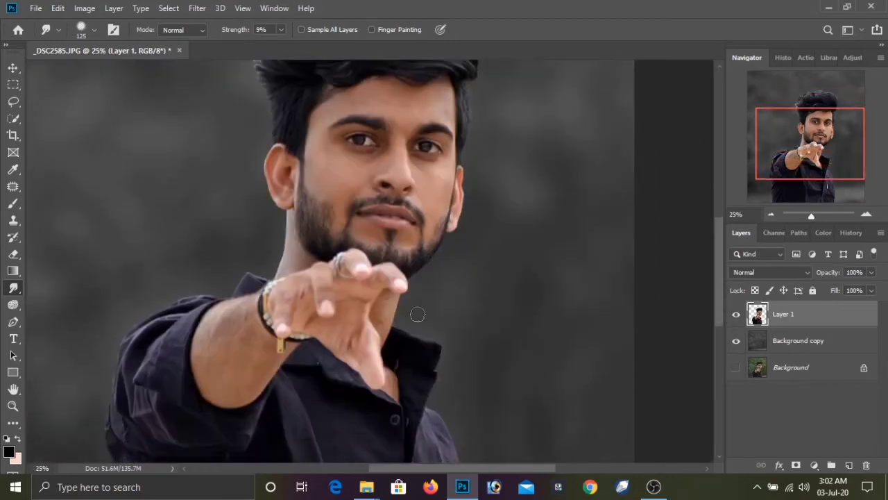
pyautogui.press(']')
pyautogui.press(']')
pyautogui.hotkey('ctrl', '-')
pyautogui.scroll(1, 714, 291)
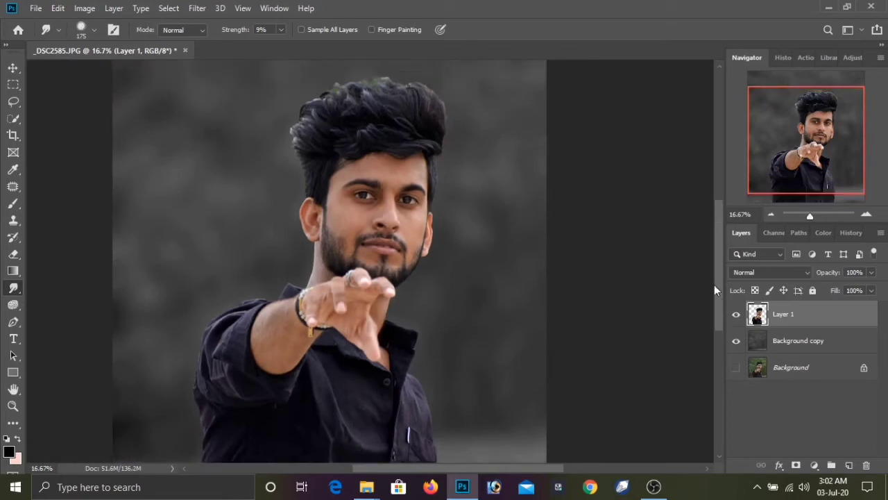
pyautogui.scroll(3, 713, 284)
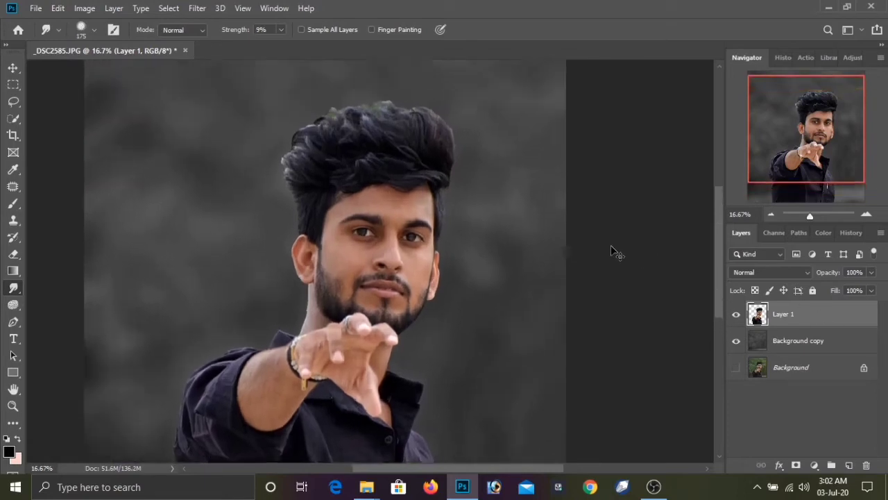
# Step: Duplicate Layer 1 and apply a High Pass filter with a 1.0 pixel radius to the copy
pyautogui.hotkey('ctrl', '+')
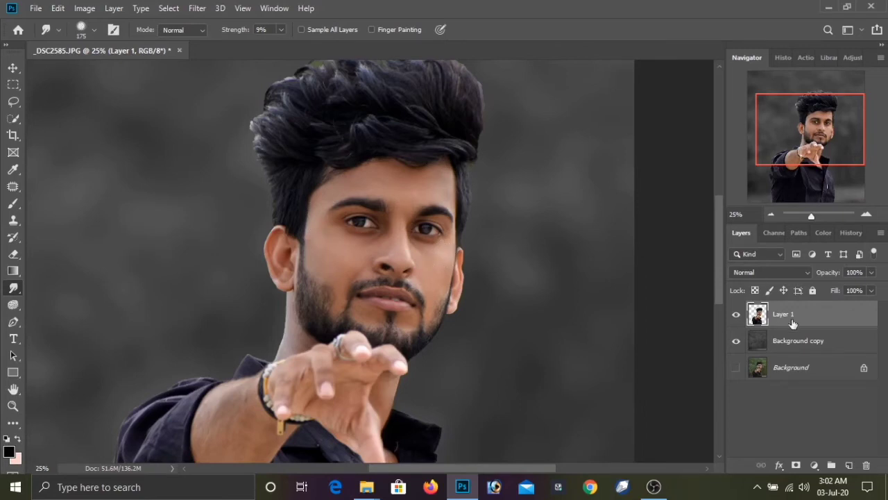
pyautogui.moveTo(793, 323); pyautogui.dragTo(849, 465)
pyautogui.click(197, 9)
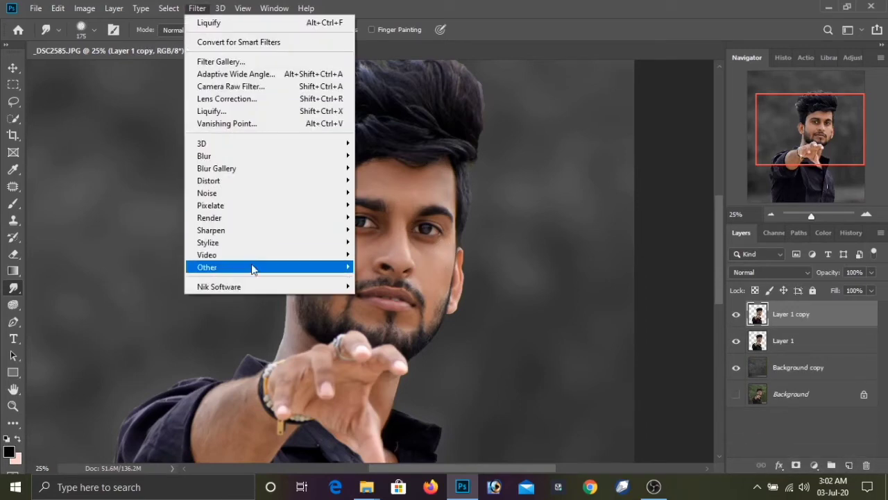
pyautogui.moveTo(252, 269)
pyautogui.click(367, 278)
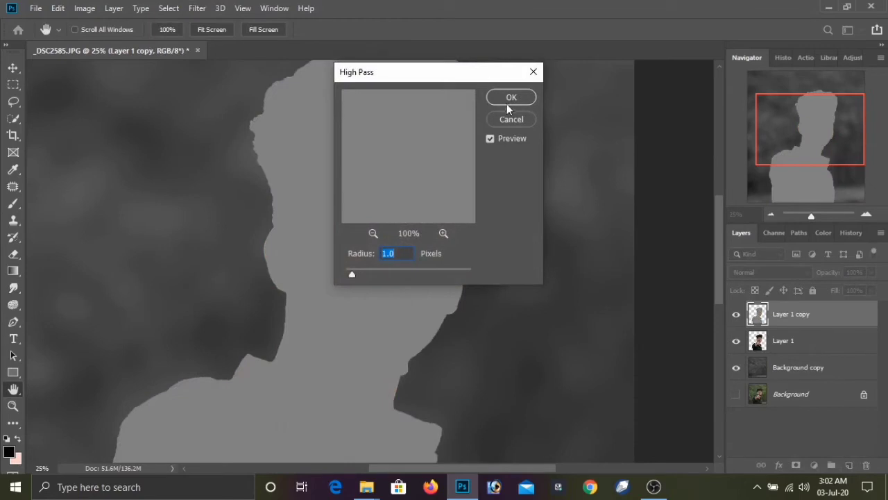
pyautogui.click(509, 98)
# Step: Set the High Pass layer's blend mode to Soft Light and merge it with Layer 1
pyautogui.click(740, 271)
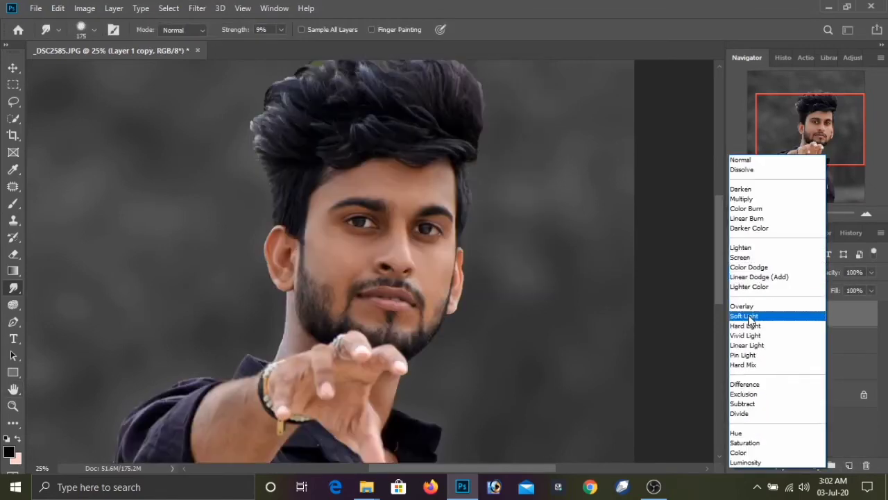
pyautogui.click(751, 320)
pyautogui.keyDown('shift'); pyautogui.click(803, 343); pyautogui.keyUp('shift')
pyautogui.rightClick(803, 342)
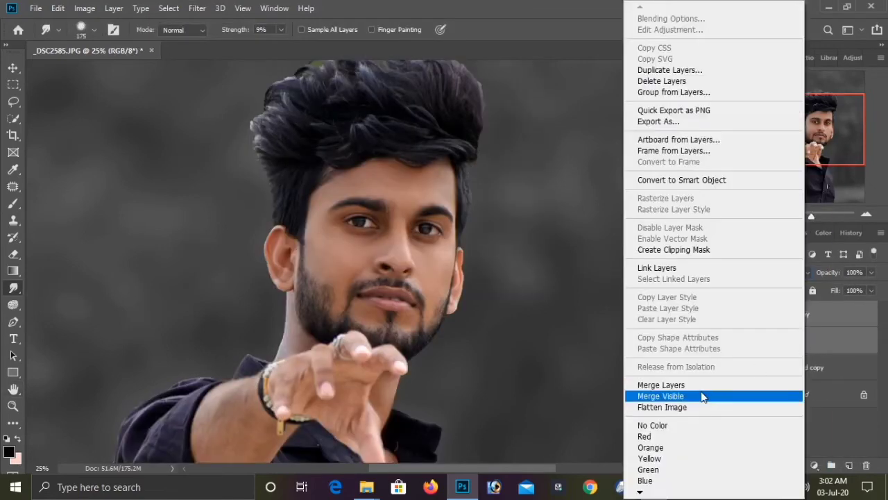
pyautogui.click(696, 386)
pyautogui.hotkey('ctrl', '-')
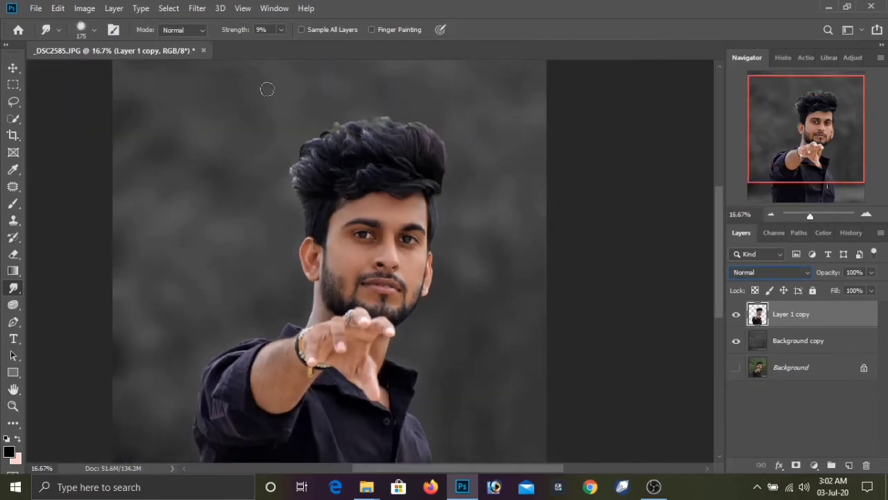
pyautogui.click(197, 8)
pyautogui.moveTo(312, 155)
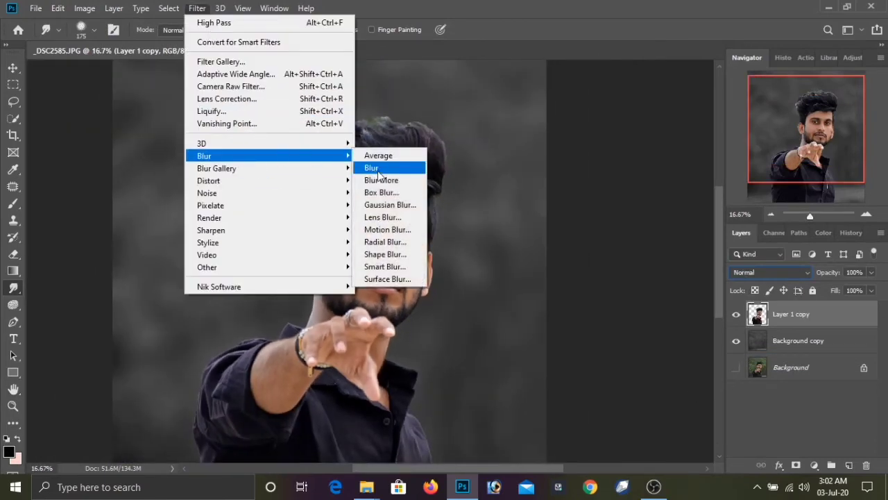
pyautogui.click(388, 205)
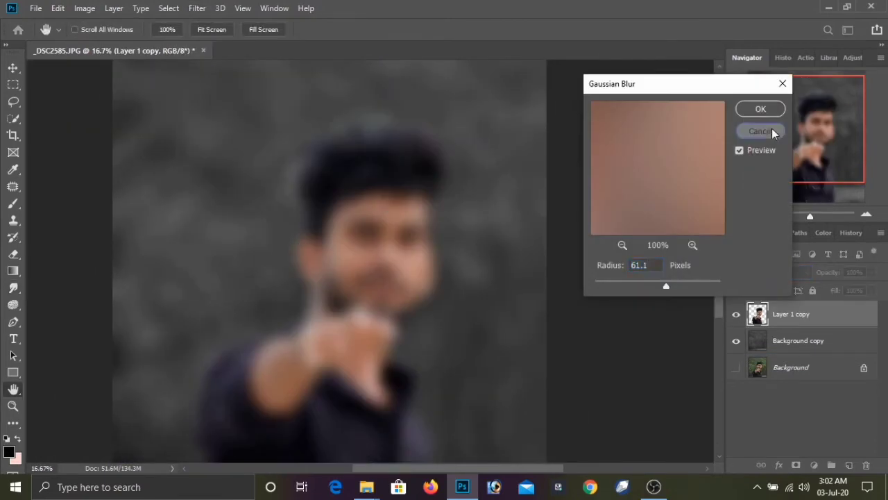
pyautogui.click(760, 130)
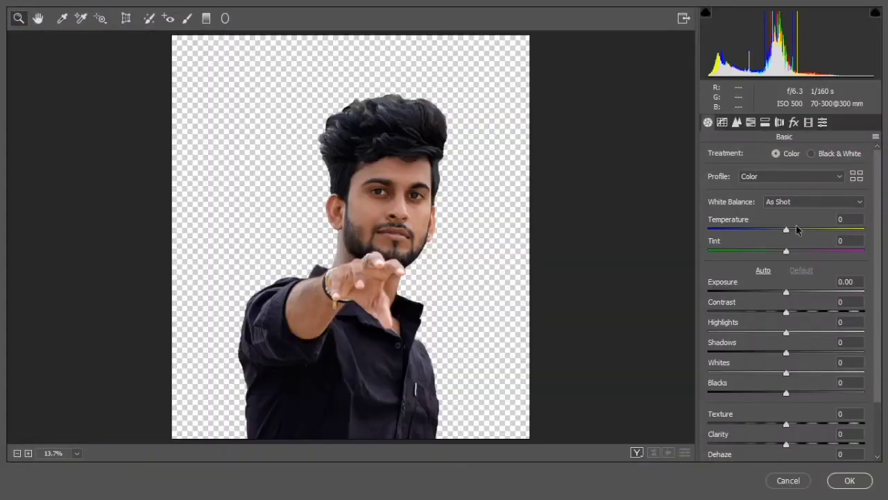
# Step: In the Camera Raw Filter for the man's layer, set Shadows +18 and Whites +20, then adjust Oranges luminance and set Oranges saturation to -16
pyautogui.moveTo(793, 373); pyautogui.dragTo(800, 356)
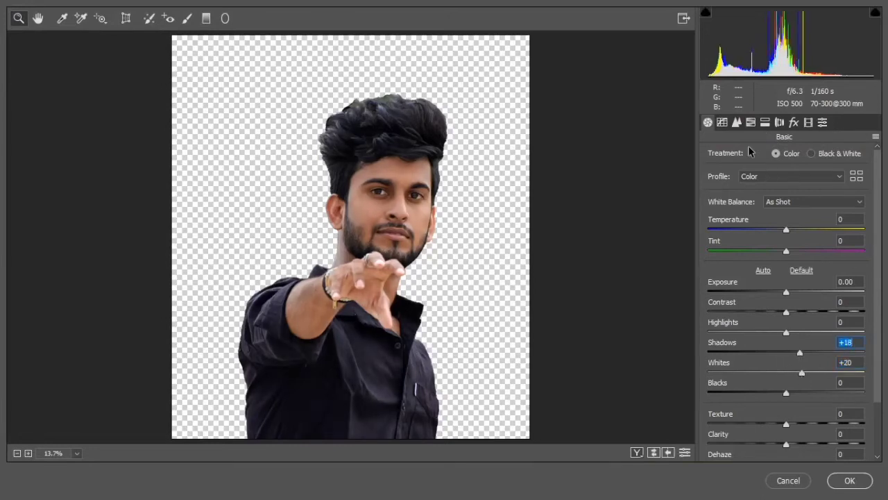
pyautogui.click(751, 125)
pyautogui.click(825, 157)
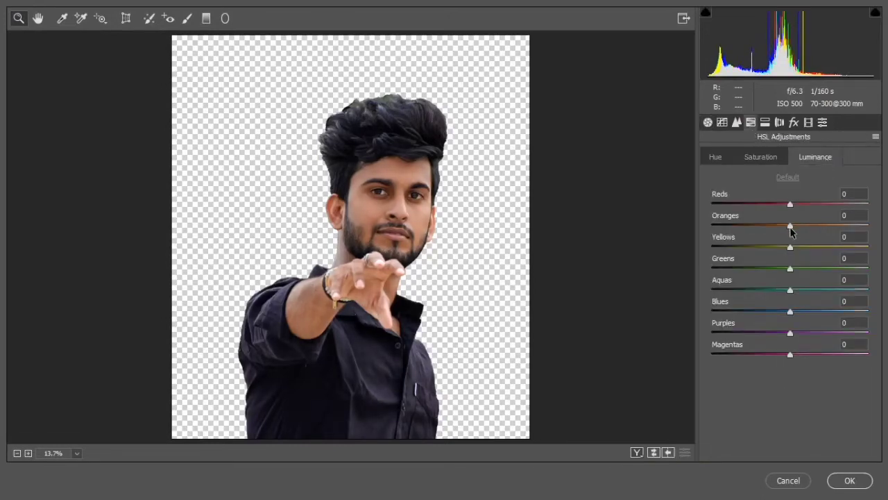
pyautogui.moveTo(789, 227)
pyautogui.mouseDown()
pyautogui.moveTo(834, 228)
pyautogui.moveTo(775, 227)
pyautogui.mouseUp()
pyautogui.click(777, 159)
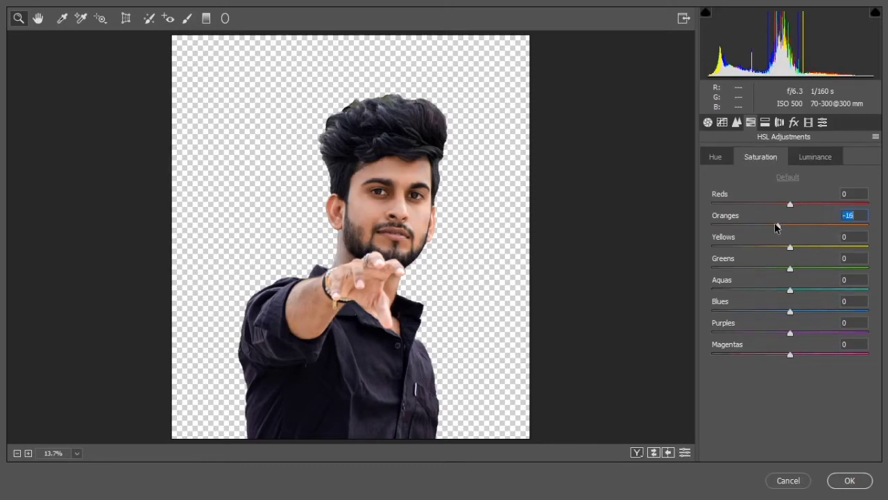
# Step: Set the Sharpening Amount to 13, adjust the Camera Calibration, keep Oranges saturation at -16, and apply the Camera Raw filter
pyautogui.click(737, 123)
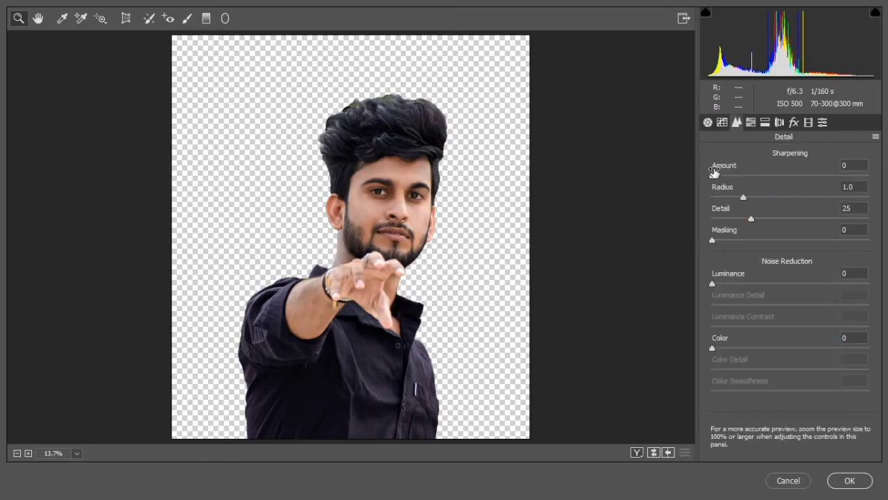
pyautogui.moveTo(721, 172); pyautogui.dragTo(727, 172)
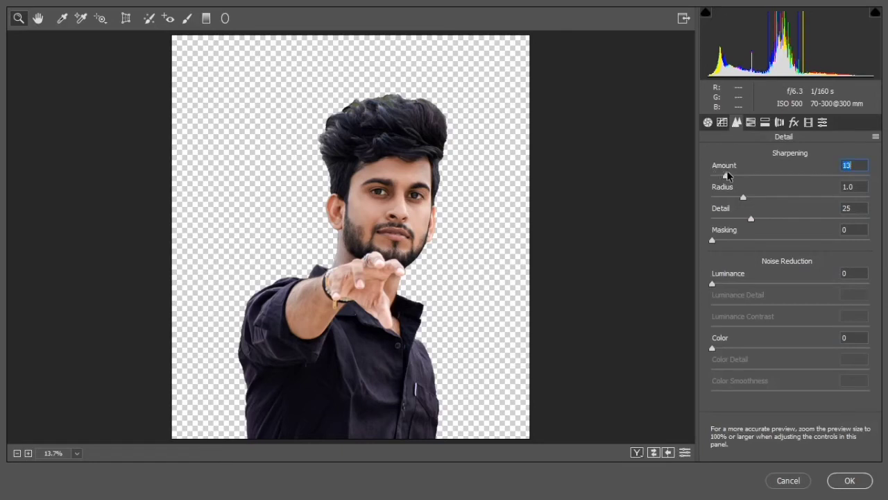
pyautogui.click(808, 123)
pyautogui.moveTo(791, 388); pyautogui.dragTo(820, 395)
pyautogui.click(751, 122)
pyautogui.moveTo(789, 225); pyautogui.dragTo(776, 227)
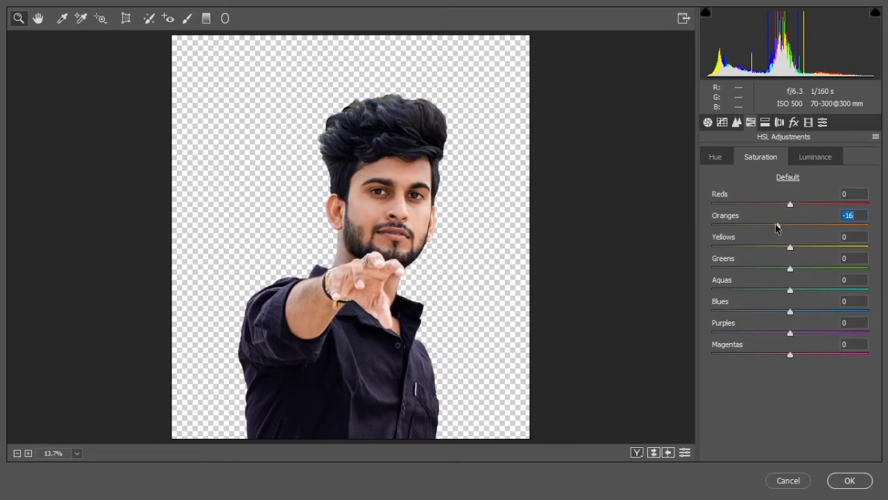
pyautogui.click(849, 480)
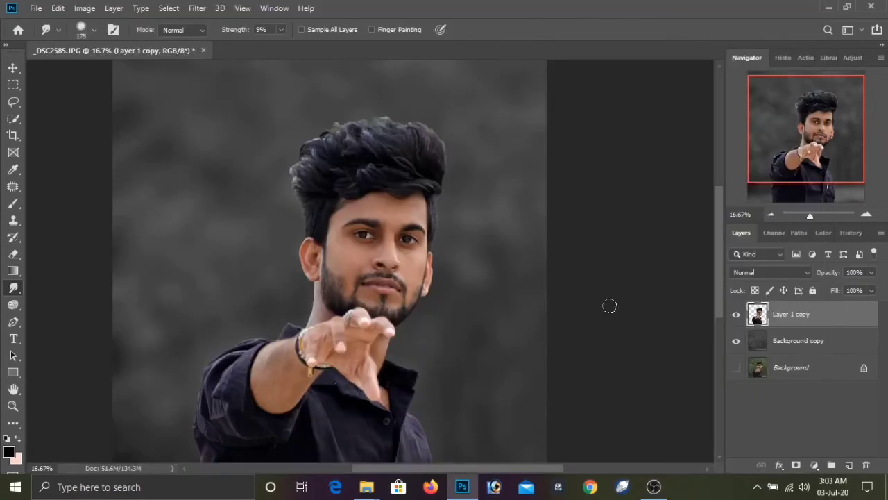
# Step: Choose the Hair 4 brush at 90 px for the Smudge tool
pyautogui.scroll(-2, 438, 278)
pyautogui.scroll(1, 438, 277)
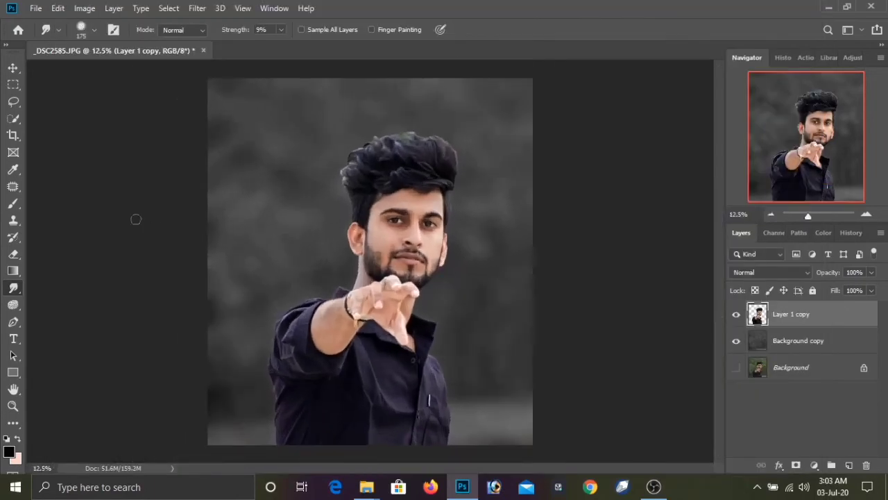
pyautogui.click(94, 30)
pyautogui.click(229, 309)
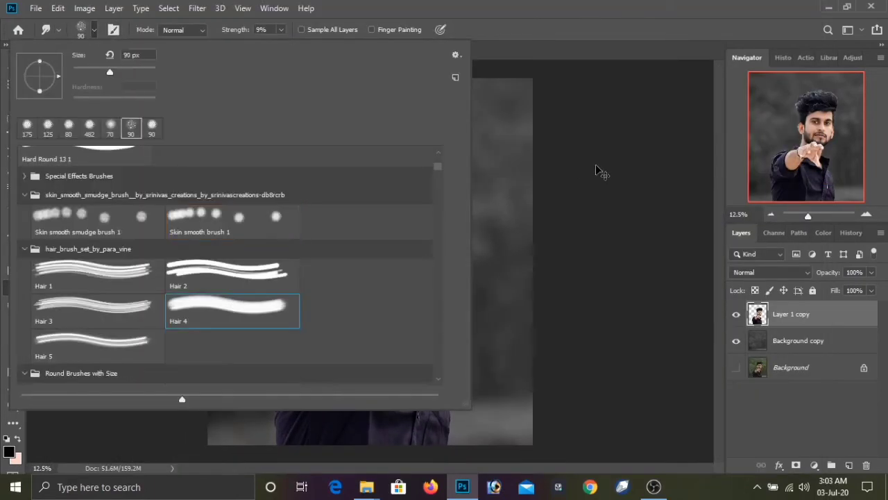
pyautogui.click(596, 164)
pyautogui.hotkey('ctrl', '+')
pyautogui.hotkey('ctrl', '+')
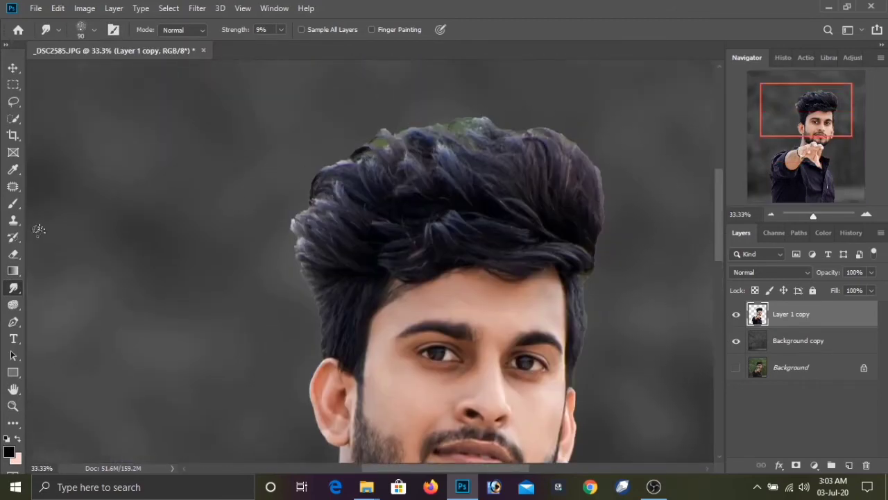
# Step: Draw a closed pen path around the green fringe along the top edge of the hair
pyautogui.click(13, 322)
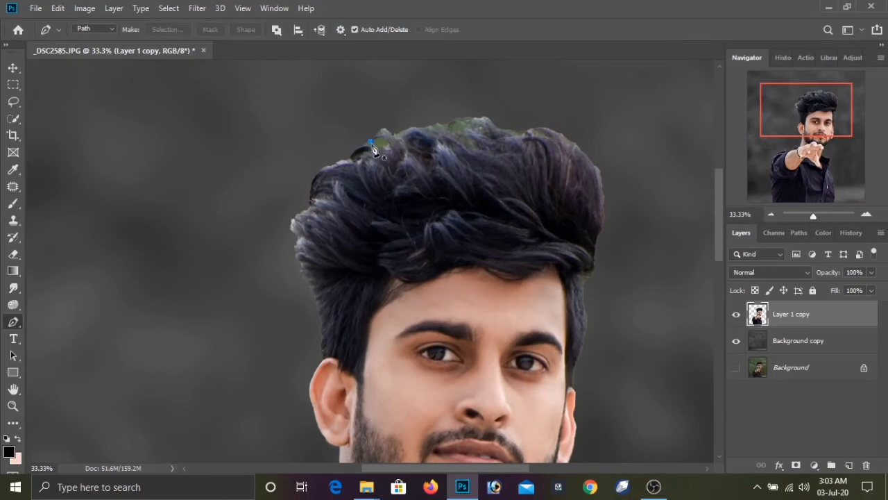
pyautogui.click(371, 141)
pyautogui.click(380, 148)
pyautogui.click(396, 135)
pyautogui.click(425, 130)
pyautogui.click(439, 126)
pyautogui.click(460, 139)
pyautogui.click(469, 128)
pyautogui.click(477, 99)
pyautogui.click(378, 99)
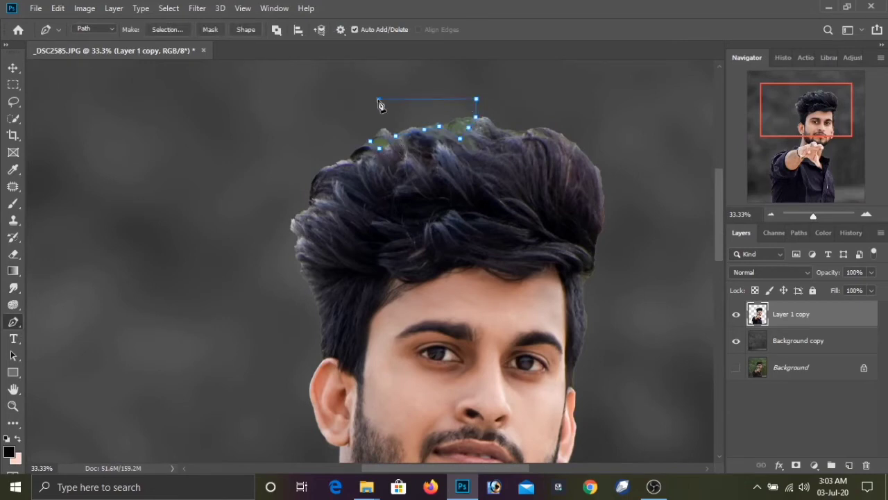
pyautogui.rightClick(371, 143)
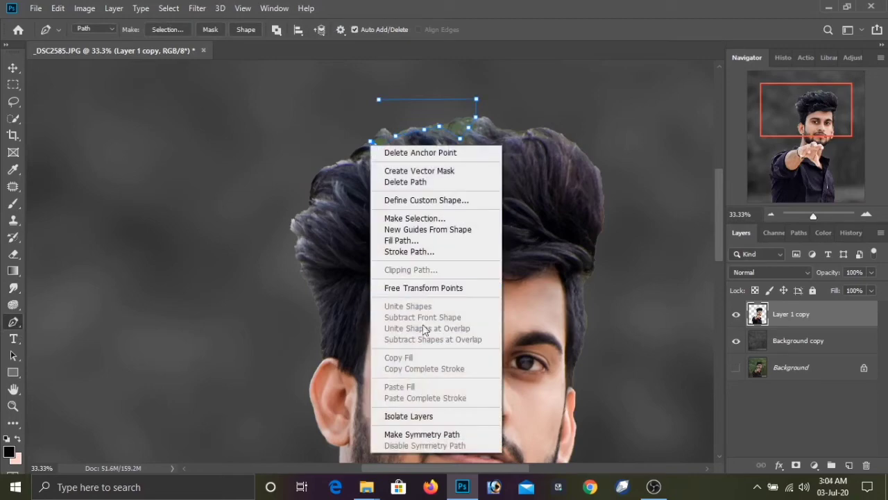
pyautogui.click(369, 141)
pyautogui.rightClick(370, 140)
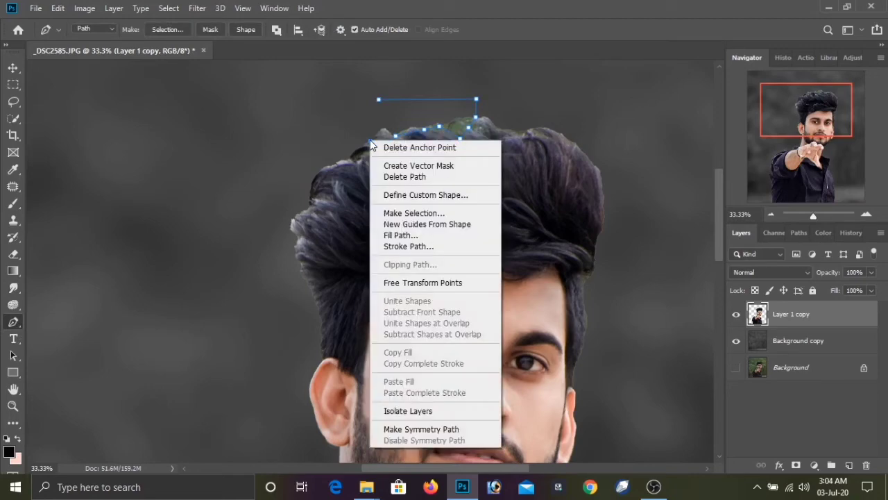
pyautogui.click(370, 140)
pyautogui.click(361, 128)
# Step: Convert the hair path to a selection with a 3-pixel feather, delete the green fringe inside it, and deselect
pyautogui.rightClick(371, 143)
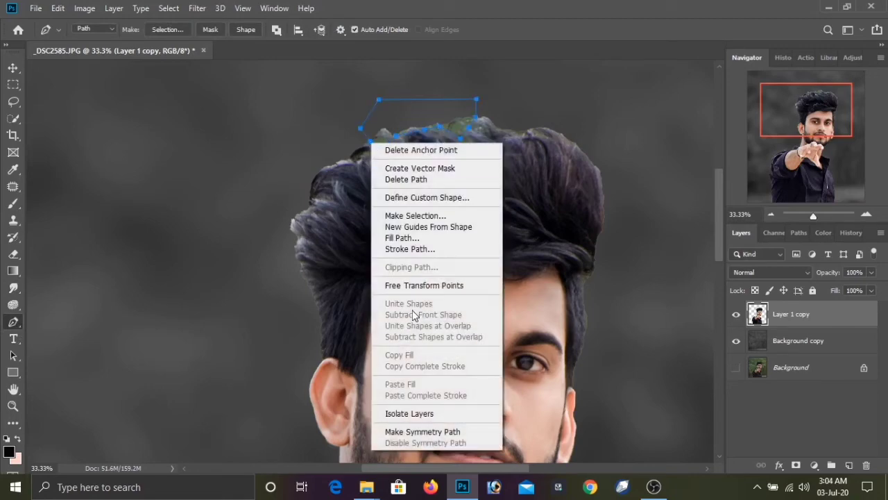
pyautogui.click(416, 215)
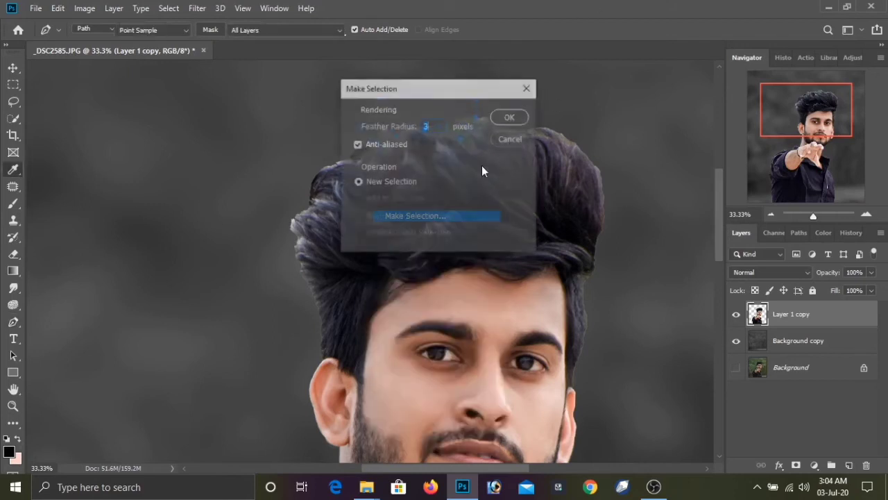
pyautogui.click(512, 119)
pyautogui.hotkey('ctrl', 'd')
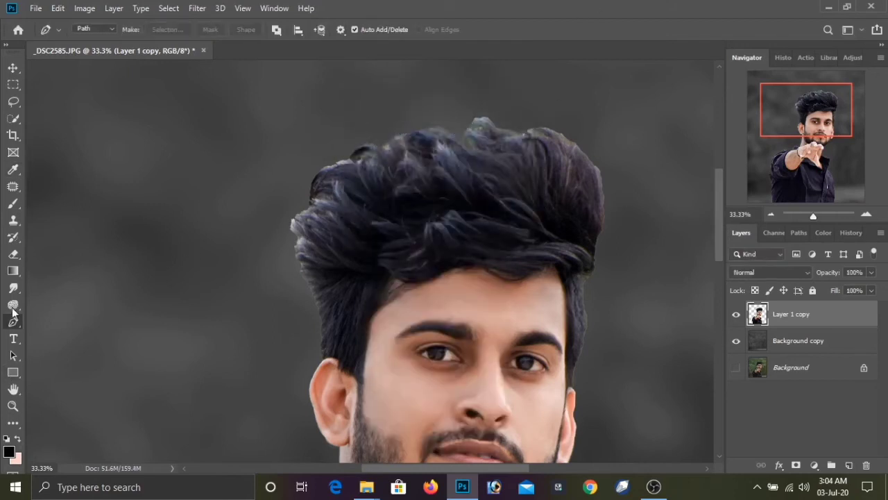
# Step: Smudge the outer edges of the hair into soft strands at 46% strength
pyautogui.click(13, 288)
pyautogui.click(281, 30)
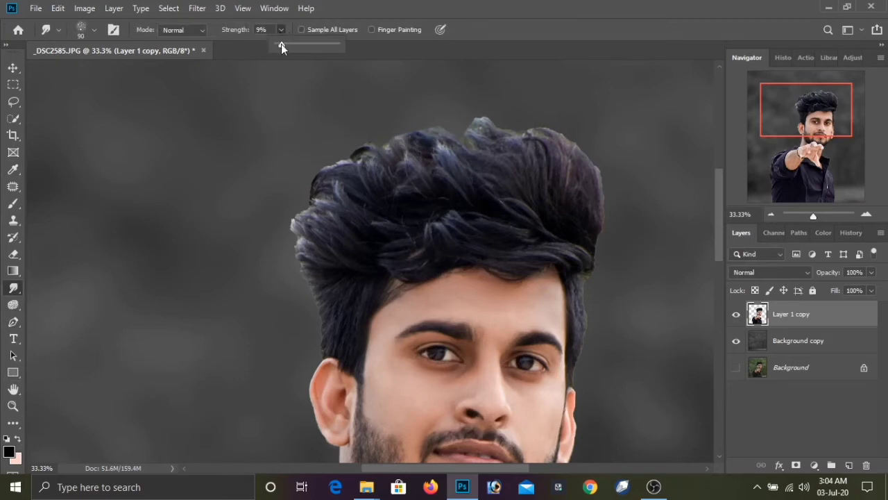
pyautogui.click(589, 261)
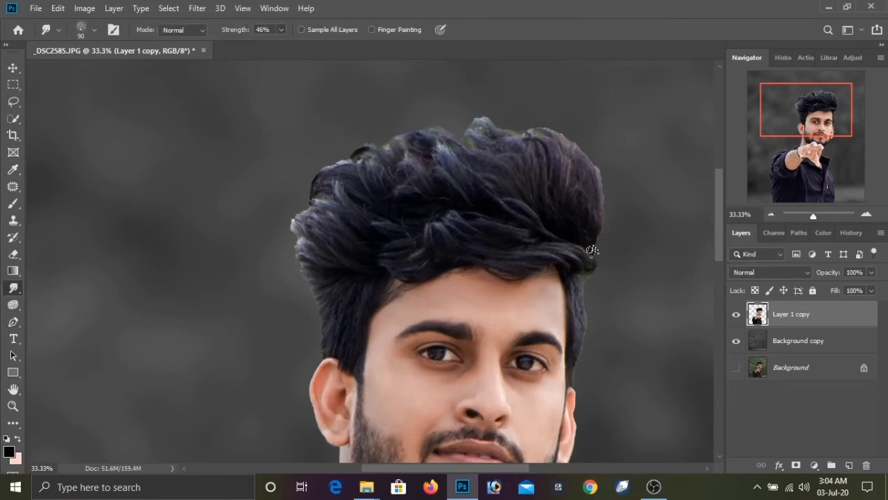
pyautogui.moveTo(596, 227); pyautogui.dragTo(610, 226)
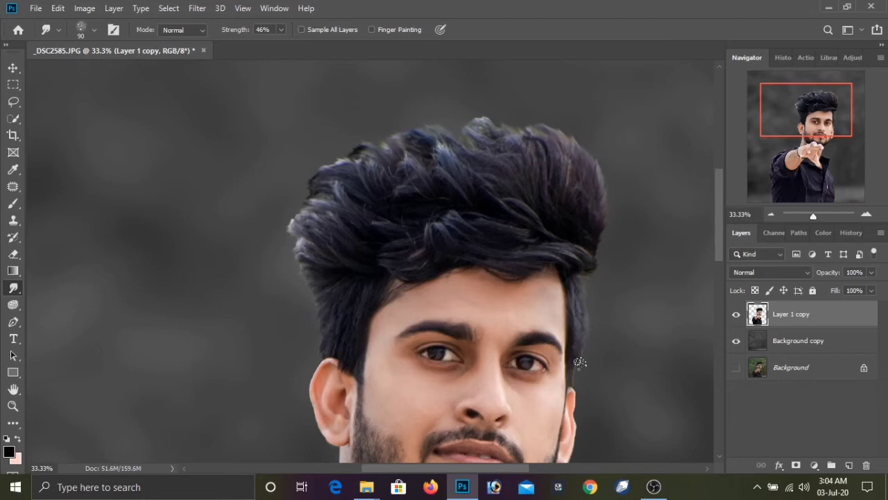
pyautogui.hotkey('ctrl', '-')
pyautogui.hotkey('ctrl', '-')
pyautogui.hotkey('ctrl', '-')
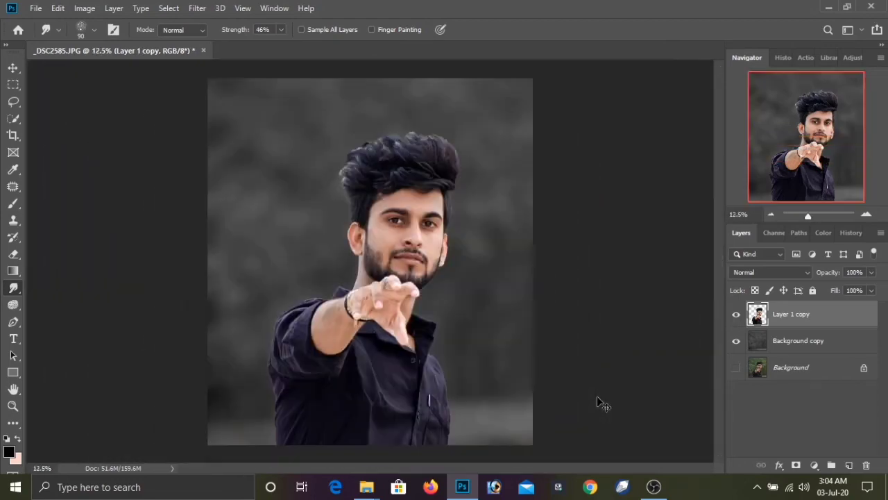
# Step: Place the png insta logo image from the png logo folder as an embedded object
pyautogui.click(36, 9)
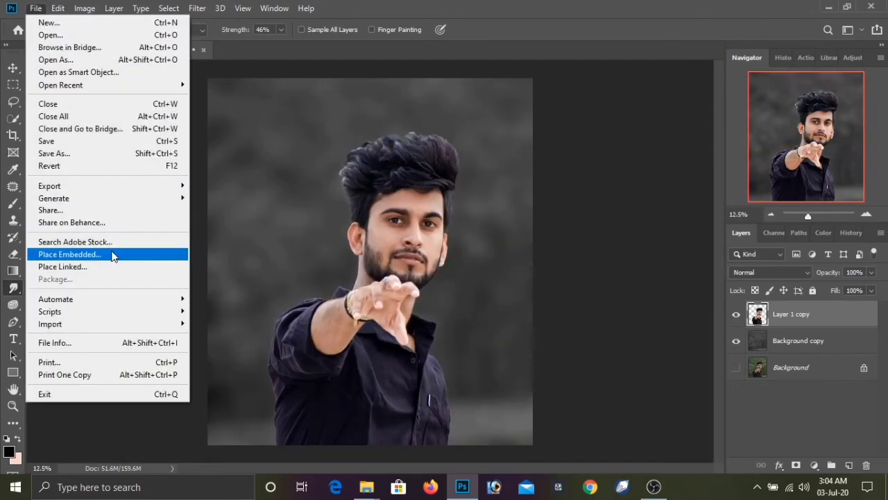
pyautogui.click(115, 254)
pyautogui.click(72, 227)
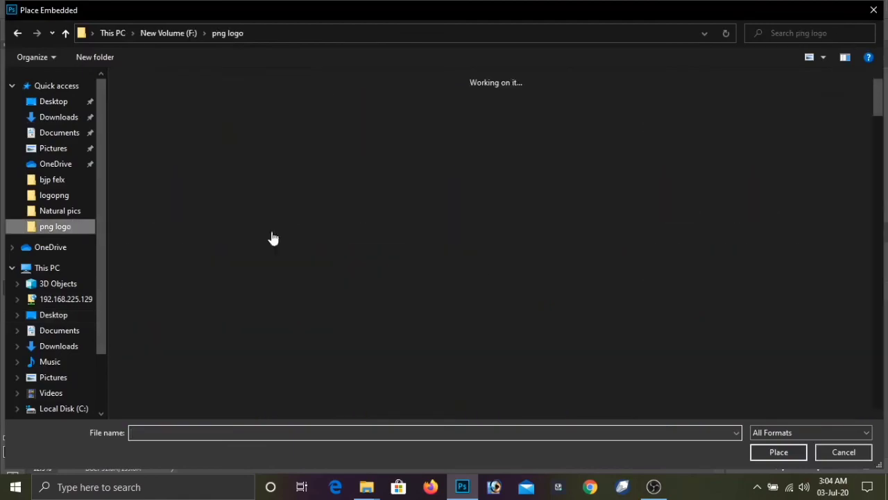
pyautogui.scroll(-5, 747, 107)
pyautogui.scroll(-2, 747, 139)
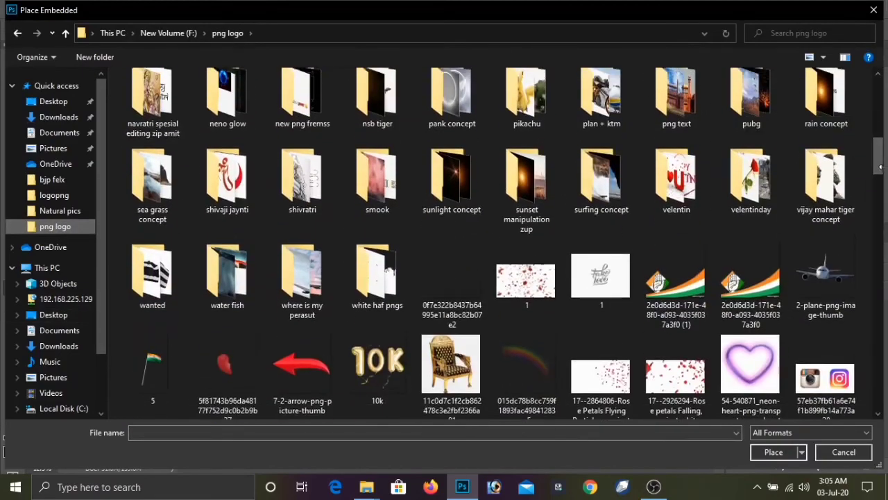
pyautogui.scroll(-10, 746, 139)
pyautogui.scroll(-10, 746, 167)
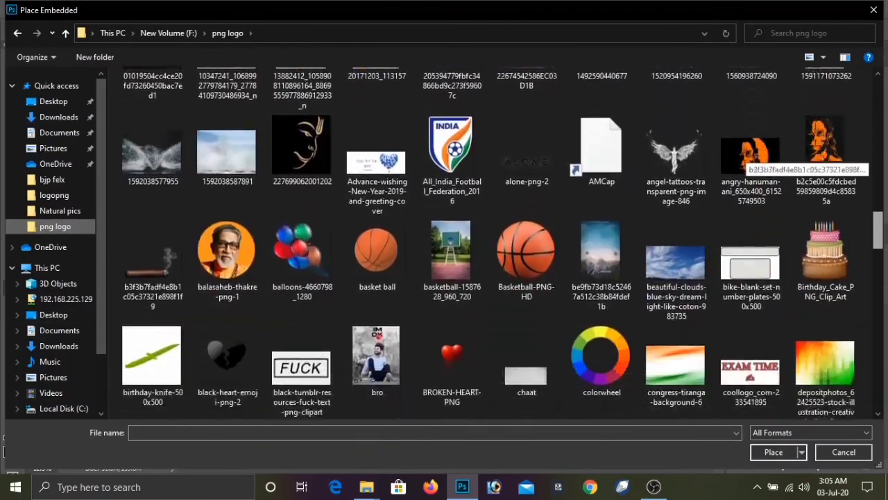
pyautogui.scroll(-10, 746, 166)
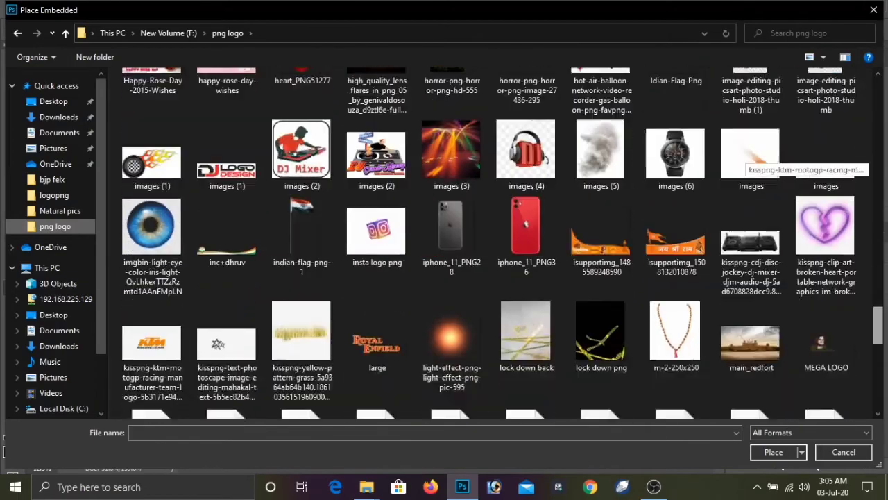
pyautogui.doubleClick(628, 170)
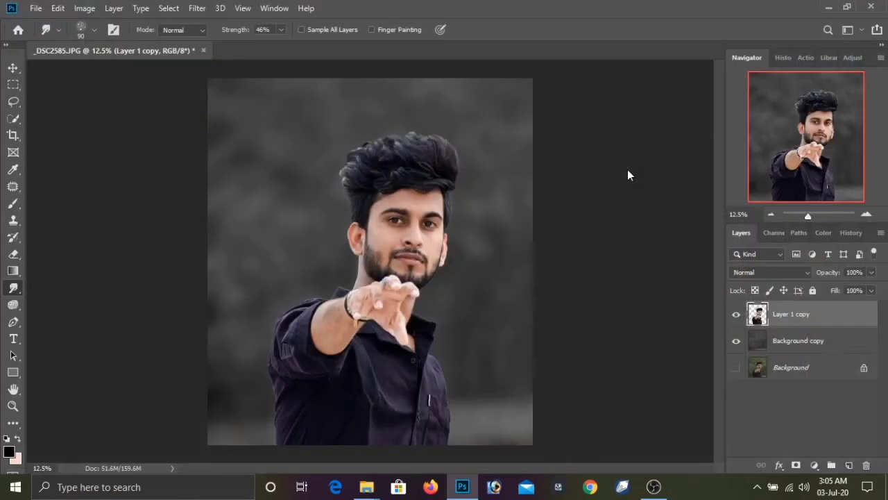
# Step: Fit the Instagram logo into the palm of the outstretched hand and commit the placement
pyautogui.moveTo(399, 264); pyautogui.dragTo(408, 321)
pyautogui.moveTo(470, 249); pyautogui.dragTo(443, 265)
pyautogui.moveTo(430, 294); pyautogui.dragTo(427, 305)
pyautogui.click(497, 29)
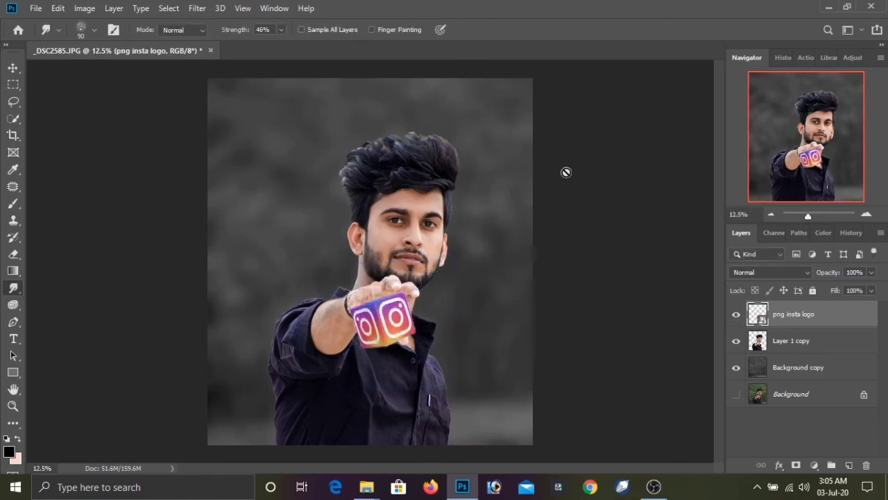
# Step: Lower the png insta logo layer's Fill to 3% and rasterize the layer
pyautogui.click(873, 291)
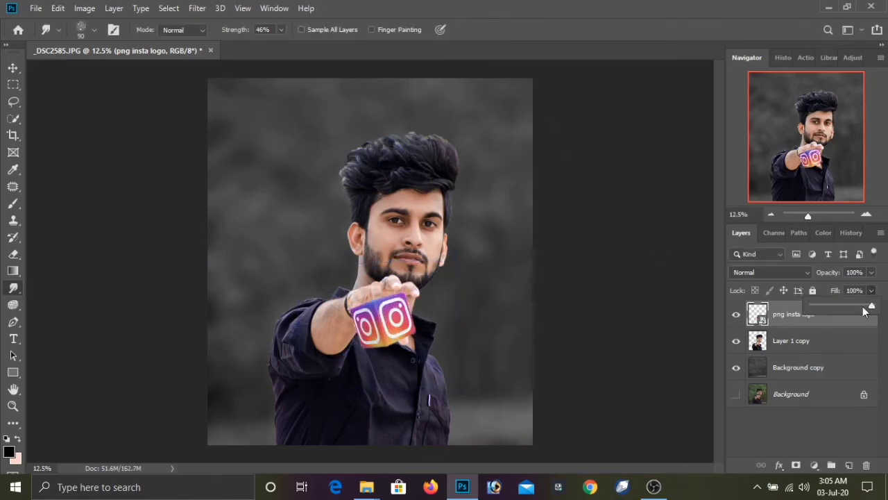
pyautogui.moveTo(821, 306); pyautogui.dragTo(814, 306)
pyautogui.hotkey('ctrl', '+')
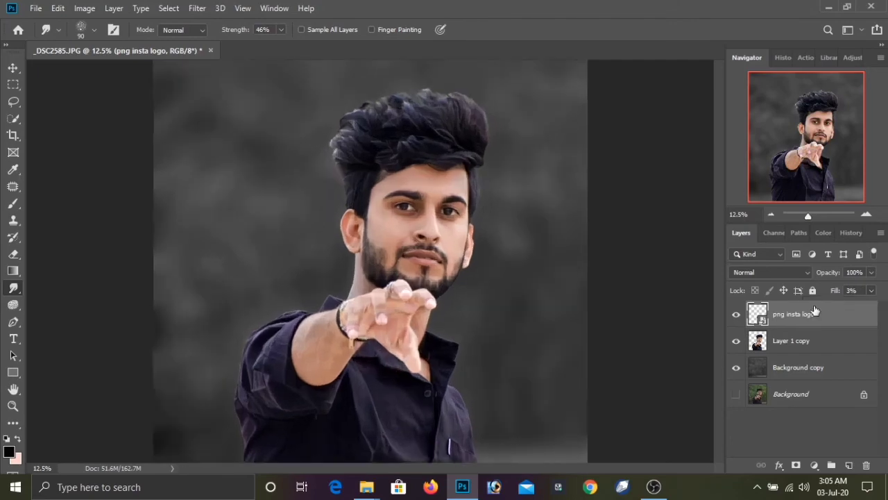
pyautogui.hotkey('ctrl', '+')
pyautogui.scroll(-3, 721, 257)
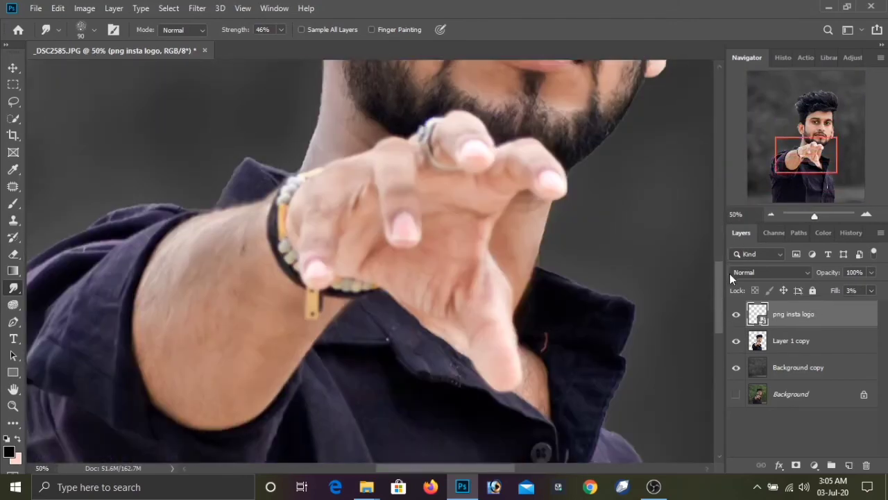
pyautogui.rightClick(787, 319)
pyautogui.click(678, 236)
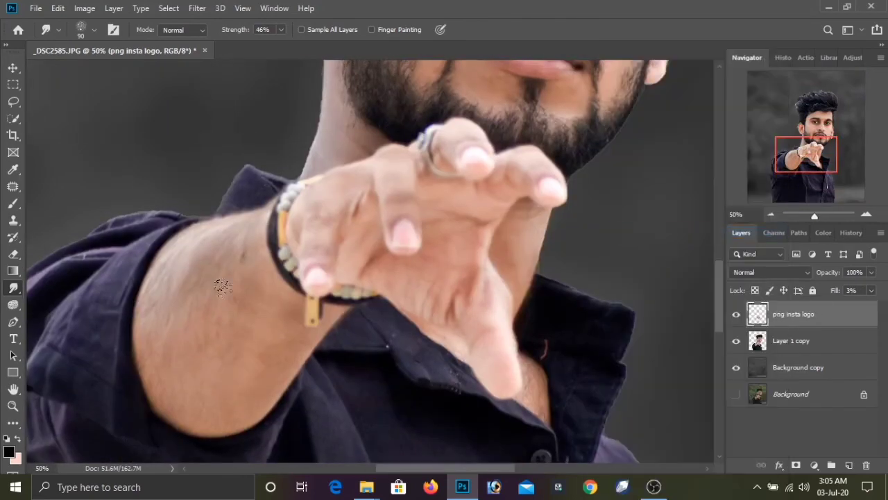
# Step: Trace a closed pen path around the finger nearest the beaded bracelet
pyautogui.click(13, 322)
pyautogui.hotkey('ctrl', '+')
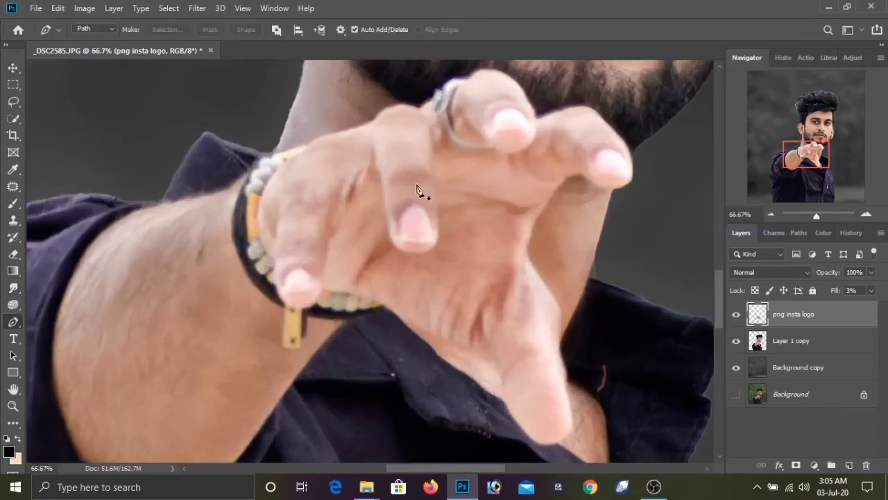
pyautogui.click(351, 195)
pyautogui.click(326, 257)
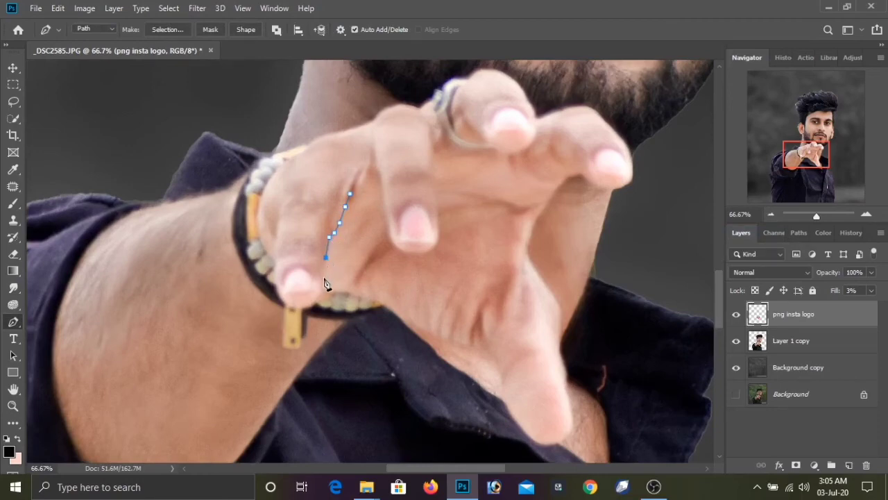
pyautogui.click(315, 302)
pyautogui.click(286, 302)
pyautogui.click(276, 257)
pyautogui.click(276, 240)
pyautogui.click(277, 225)
pyautogui.click(278, 199)
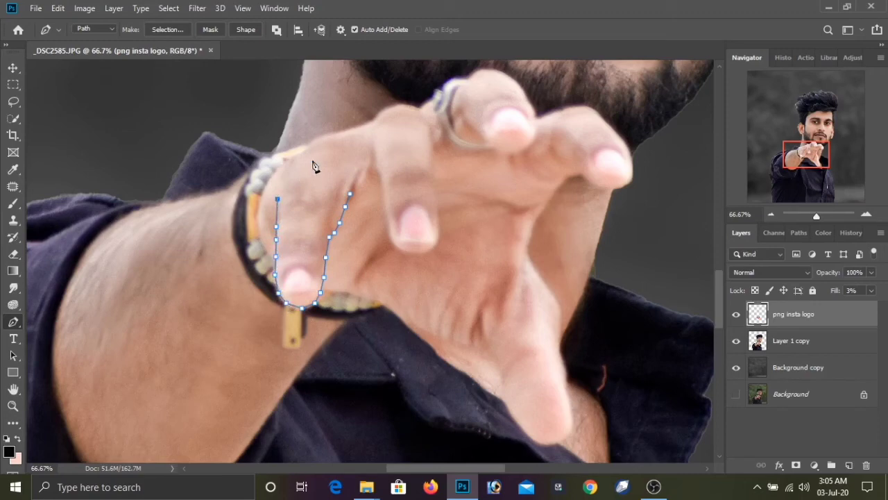
pyautogui.click(313, 160)
pyautogui.click(350, 193)
# Step: Convert the finger path into a selection on the png insta logo layer
pyautogui.rightClick(351, 197)
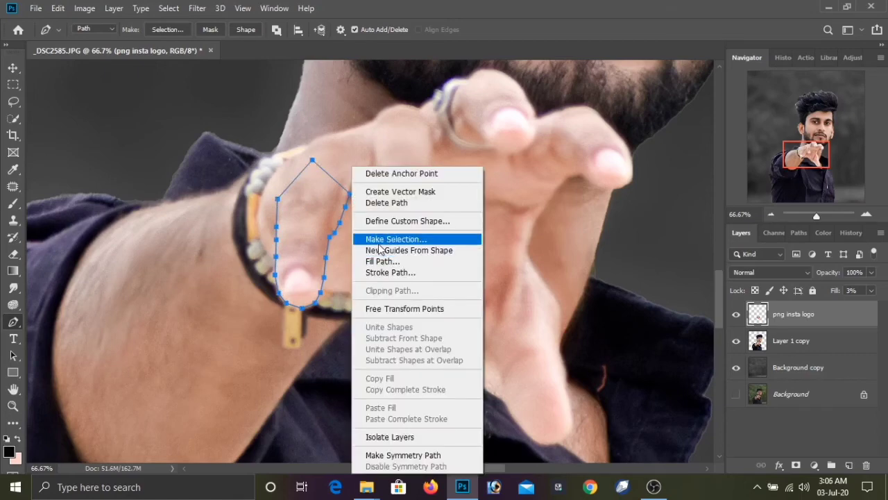
pyautogui.click(380, 243)
pyautogui.click(519, 115)
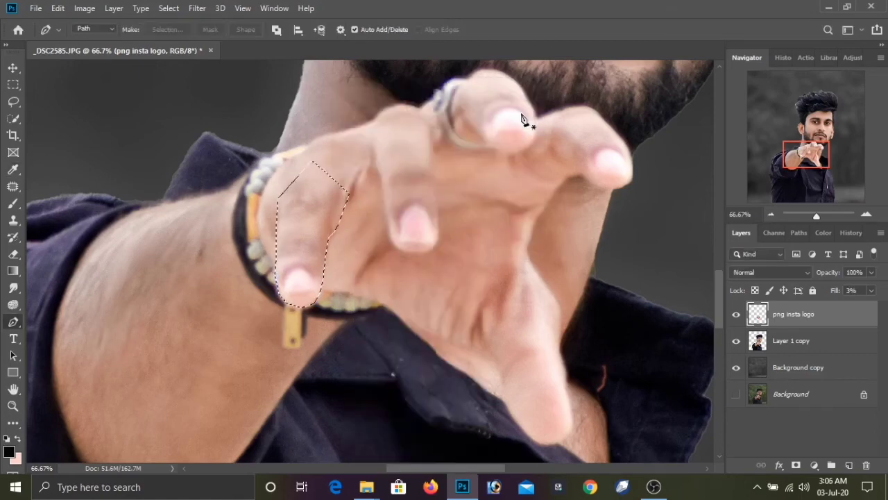
pyautogui.rightClick(327, 186)
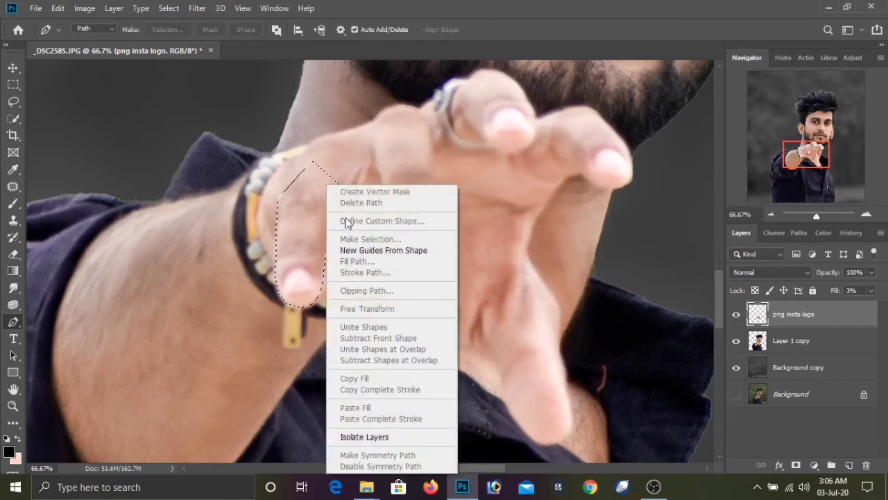
# Step: Convert the path around the finger nearest the bracelet into a selection with a 1-pixel feather and clear the logo inside it
pyautogui.click(308, 187)
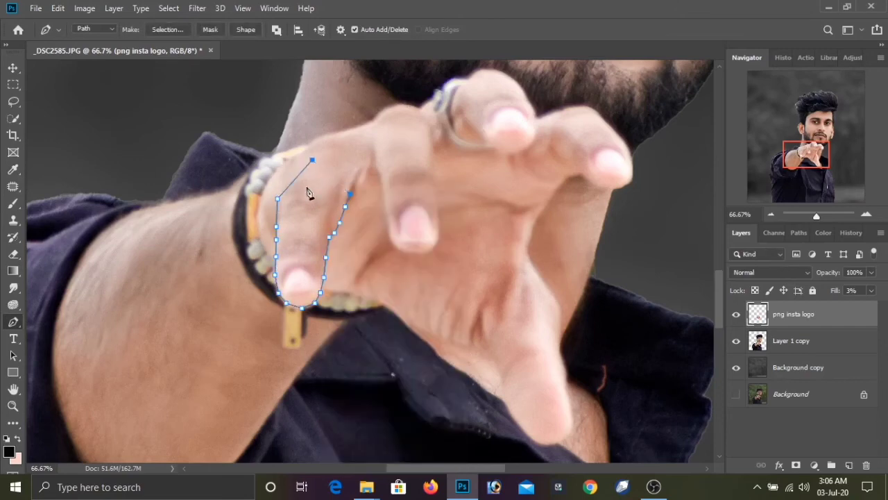
pyautogui.click(350, 195)
pyautogui.rightClick(352, 198)
pyautogui.click(368, 240)
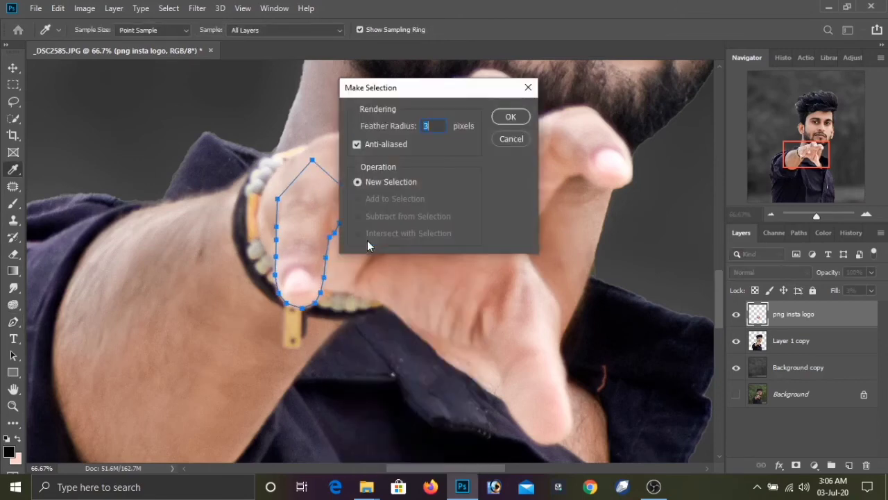
pyautogui.write('1')
pyautogui.click(510, 120)
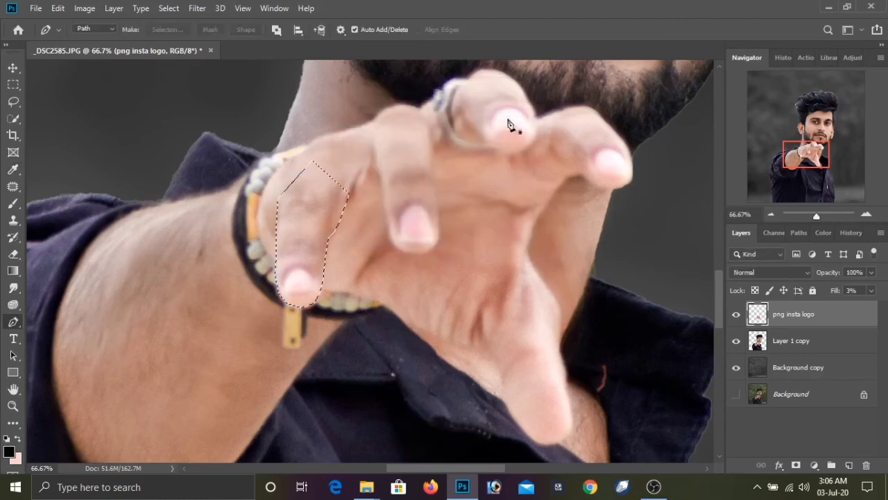
# Step: Trace a pen path around the lower part of the next finger, where it overlaps the logo
pyautogui.click(386, 200)
pyautogui.click(385, 211)
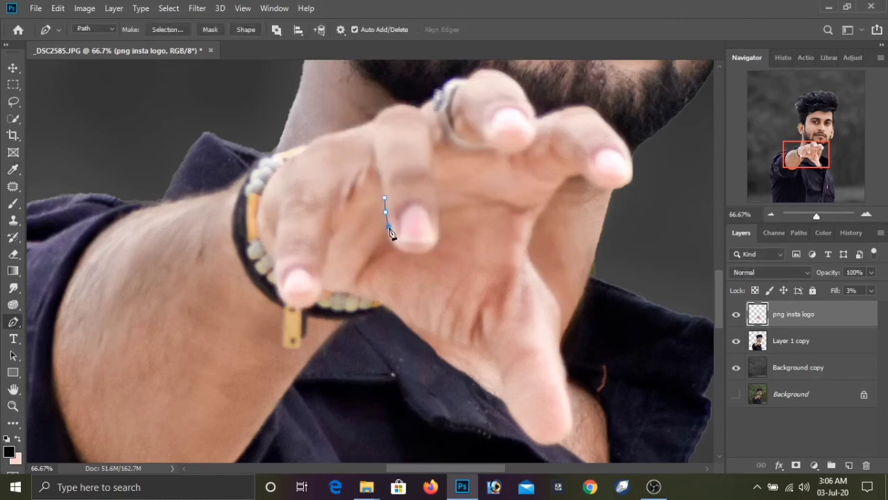
pyautogui.click(395, 244)
pyautogui.click(423, 253)
pyautogui.click(438, 227)
pyautogui.click(428, 166)
pyautogui.click(396, 165)
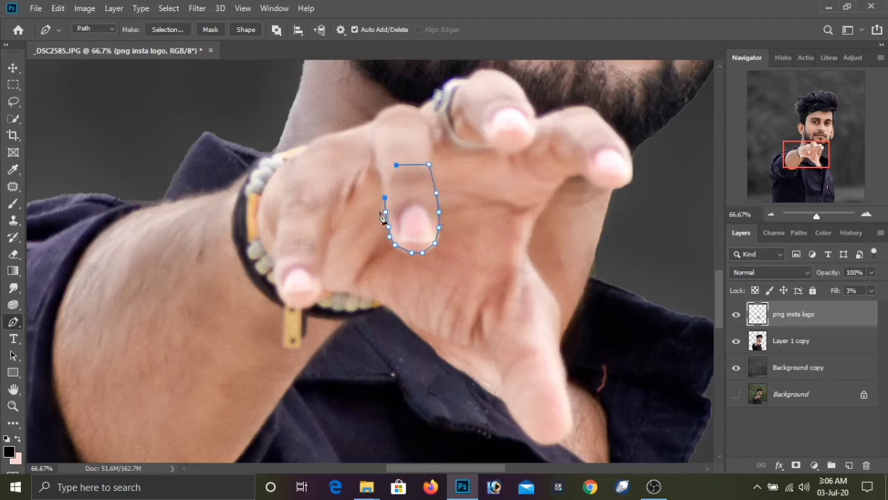
# Step: Turn this finger path into a selection with a 1-pixel feather, clear the logo inside it, and deselect
pyautogui.rightClick(386, 198)
pyautogui.click(409, 239)
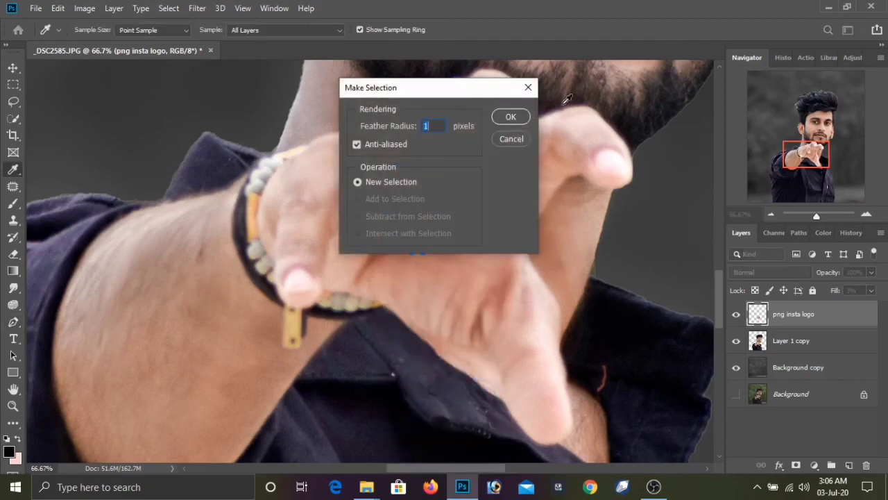
pyautogui.click(511, 116)
pyautogui.hotkey('ctrl', 'd')
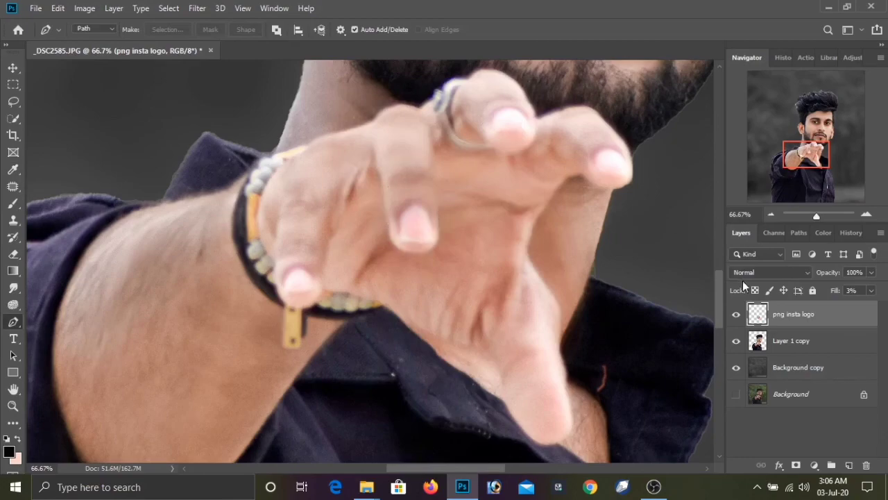
# Step: Raise the png insta logo layer's Fill to 100%
pyautogui.click(872, 291)
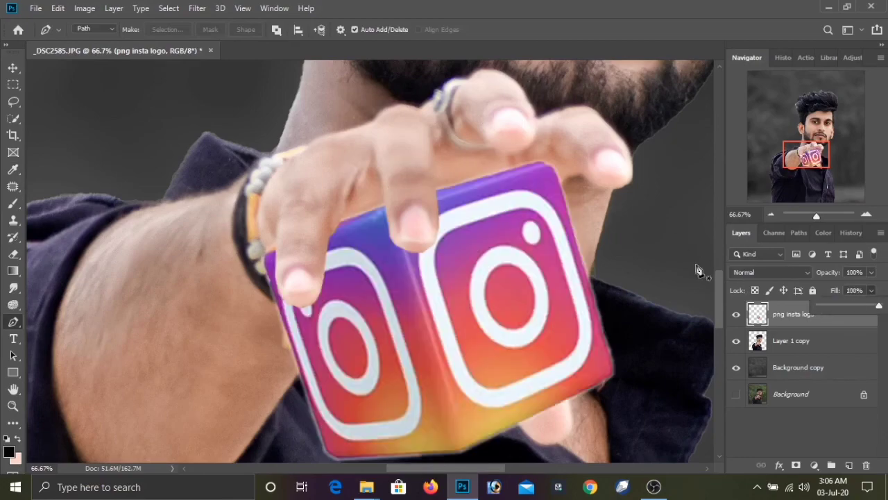
pyautogui.click(637, 253)
pyautogui.hotkey('ctrl', '-')
pyautogui.hotkey('ctrl', '-')
pyautogui.hotkey('ctrl', '-')
pyautogui.hotkey('ctrl', '-')
pyautogui.hotkey('ctrl', '-')
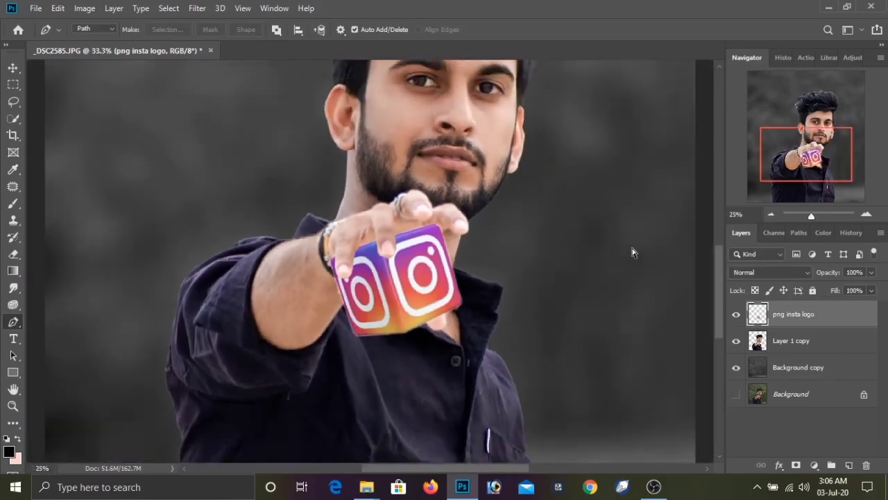
# Step: Apply a Gaussian Blur with a 2.9-pixel radius to the png insta logo layer
pyautogui.click(197, 9)
pyautogui.moveTo(236, 150)
pyautogui.click(454, 200)
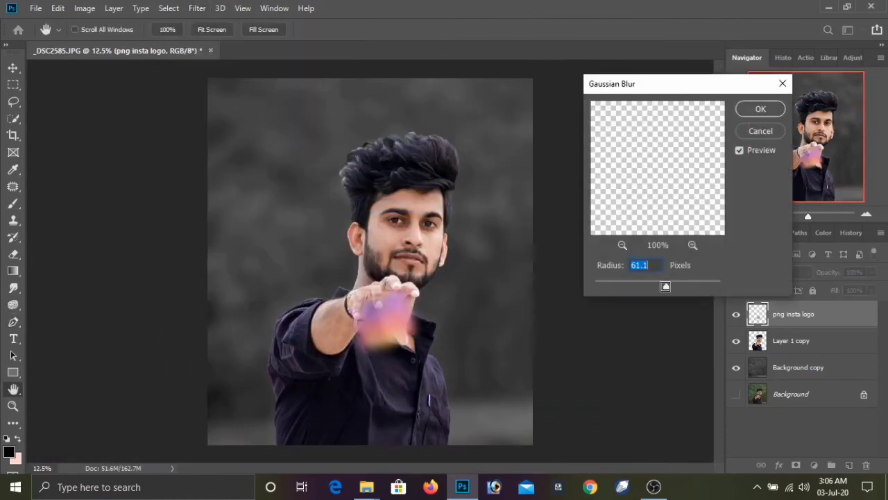
pyautogui.moveTo(640, 286); pyautogui.dragTo(614, 286)
pyautogui.click(761, 109)
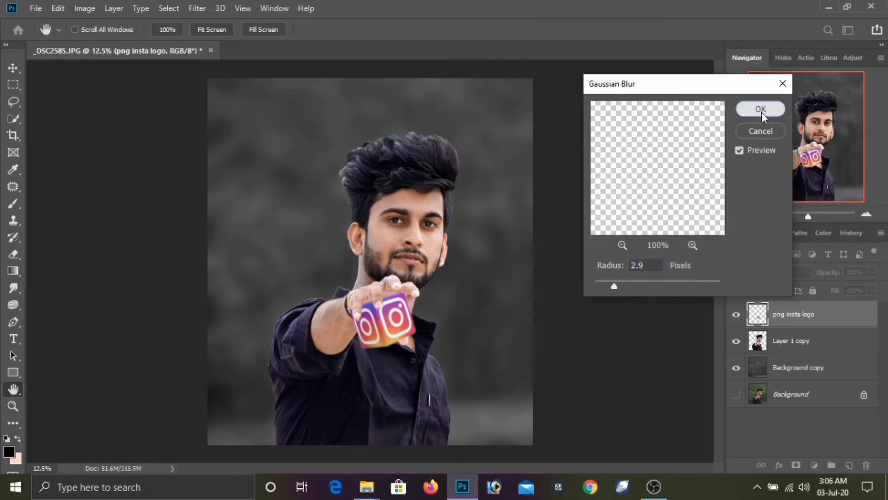
# Step: Merge the png insta logo, Layer 1 copy and Background copy layers into one layer
pyautogui.press('p')
pyautogui.keyDown('ctrl'); pyautogui.click(802, 343); pyautogui.keyUp('ctrl')
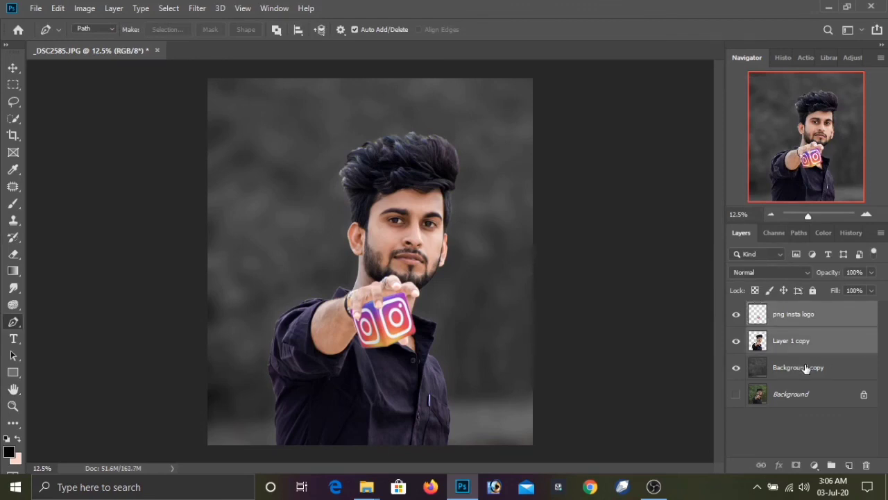
pyautogui.rightClick(805, 364)
pyautogui.click(713, 390)
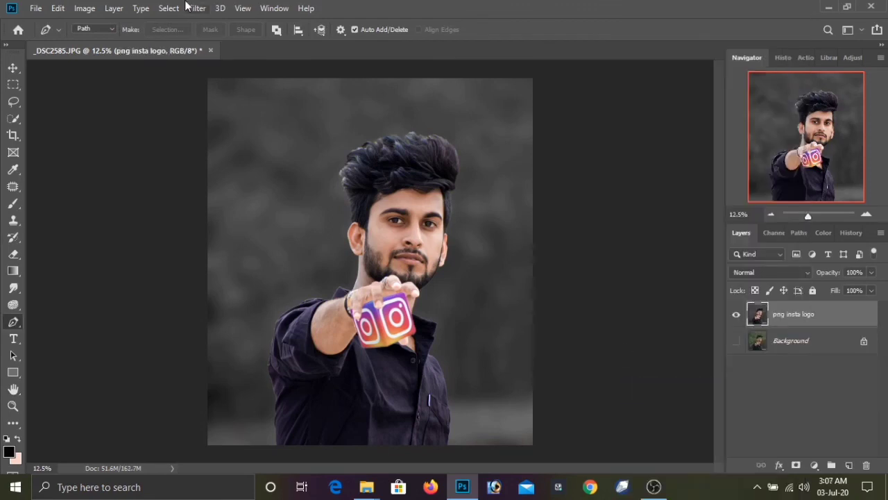
# Step: Open the Camera Raw Filter on the merged layer and set the sharpening Amount to 48
pyautogui.click(194, 8)
pyautogui.click(221, 87)
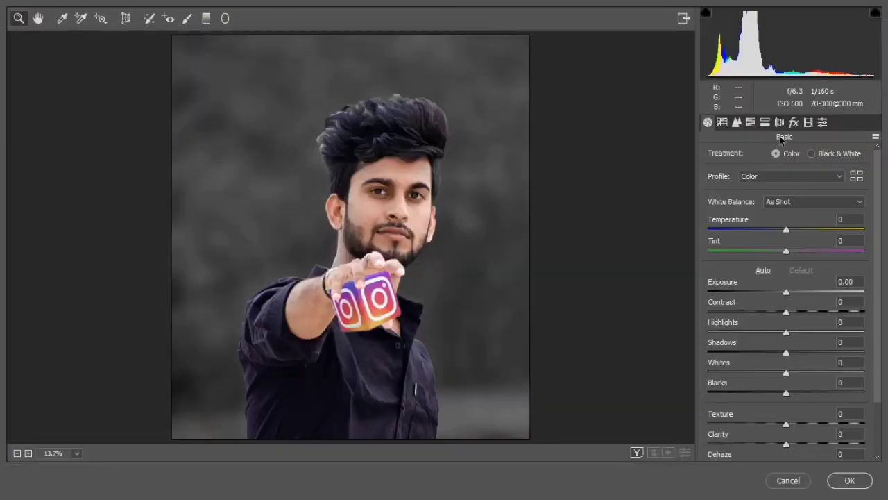
pyautogui.click(737, 122)
pyautogui.moveTo(713, 176); pyautogui.dragTo(760, 178)
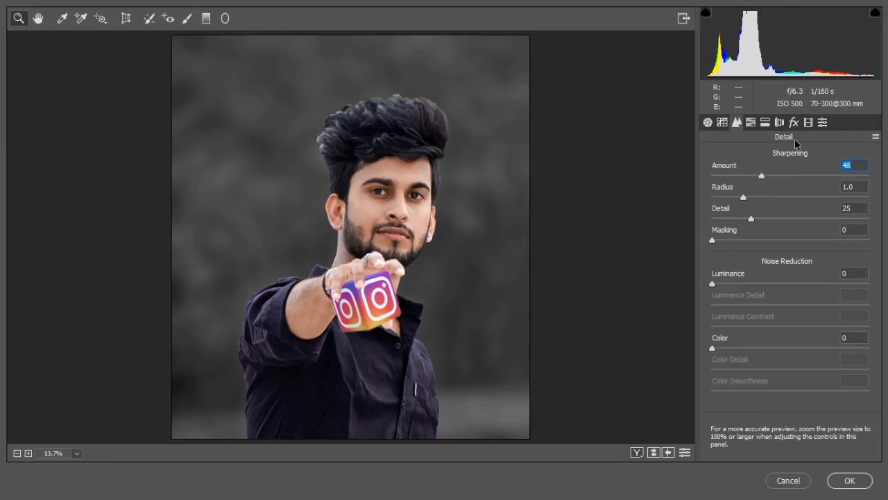
# Step: Set the Blue Primary calibration saturation to +36 and the Oranges saturation to -13
pyautogui.click(809, 122)
pyautogui.moveTo(791, 388); pyautogui.dragTo(819, 390)
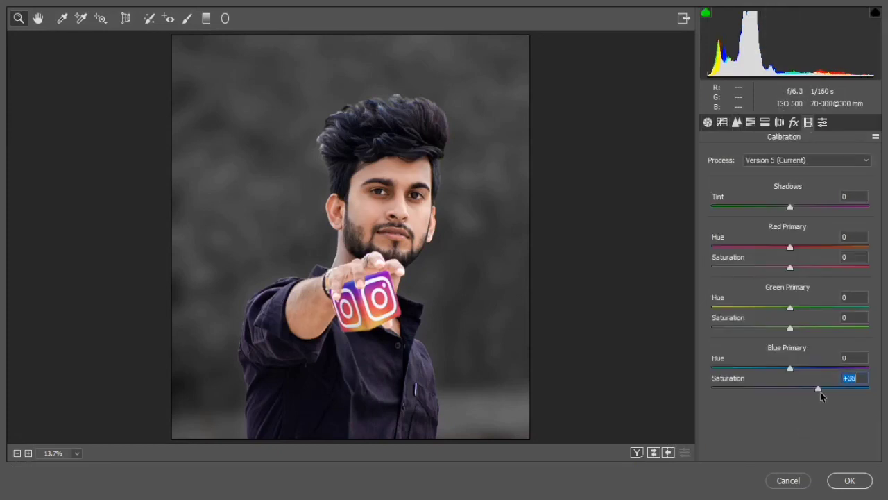
pyautogui.click(751, 123)
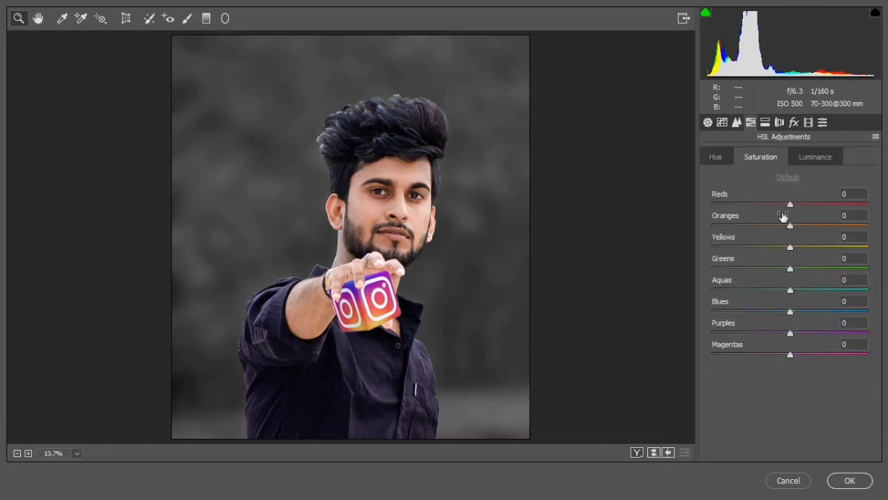
pyautogui.moveTo(790, 225); pyautogui.dragTo(780, 227)
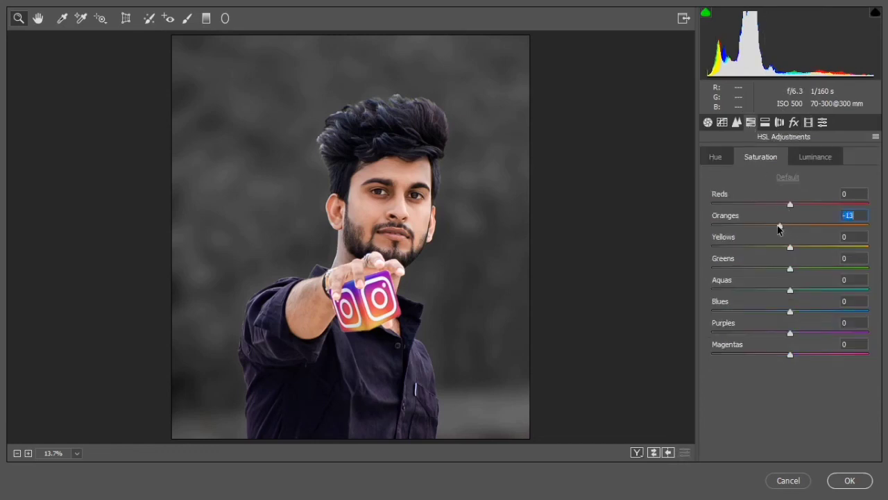
# Step: Set the lens vignetting Amount to -51 and apply the Camera Raw adjustments
pyautogui.click(780, 122)
pyautogui.moveTo(794, 366); pyautogui.dragTo(751, 369)
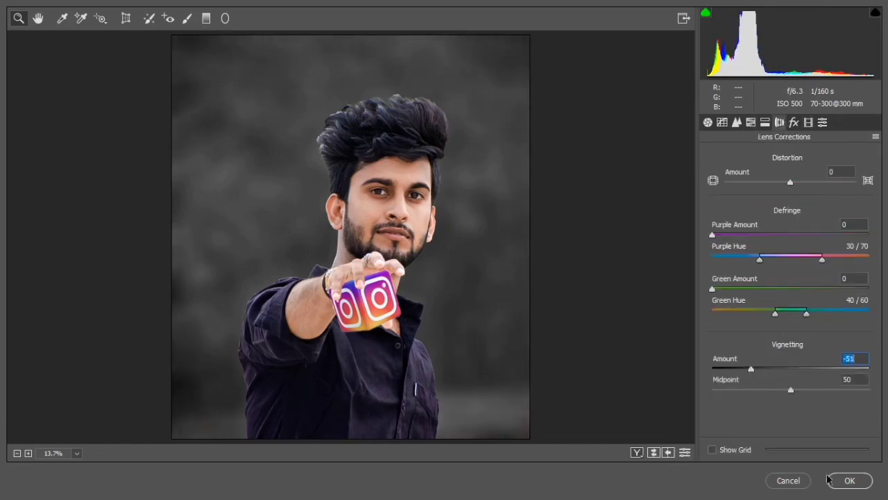
pyautogui.click(859, 487)
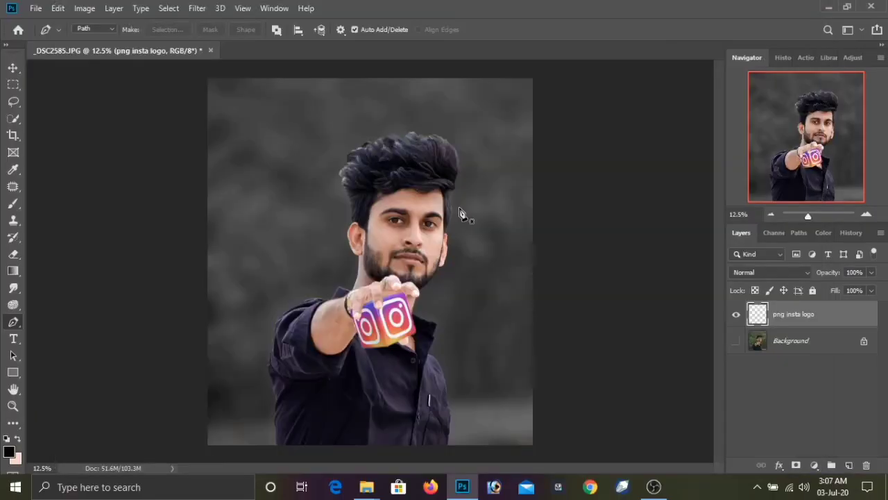
# Step: Place the SE logo from the logopng folder in the photo's upper-left corner, scaled to about 3.41%, and commit it
pyautogui.click(36, 7)
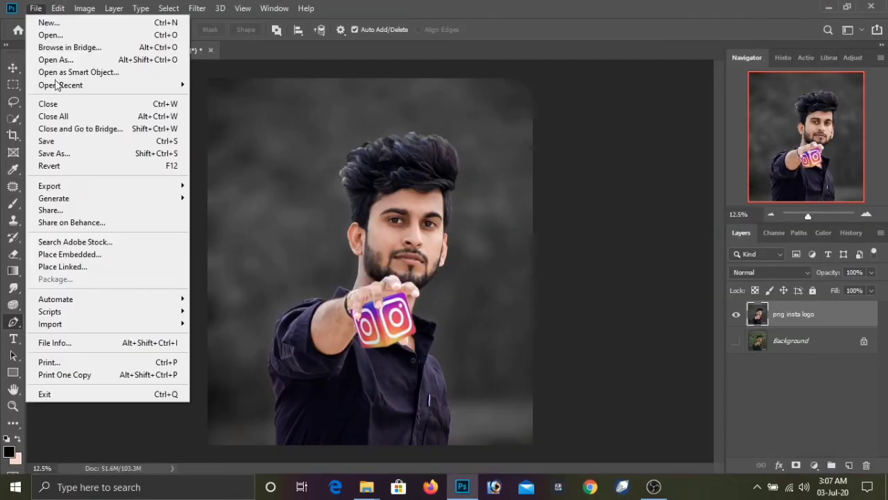
pyautogui.click(109, 266)
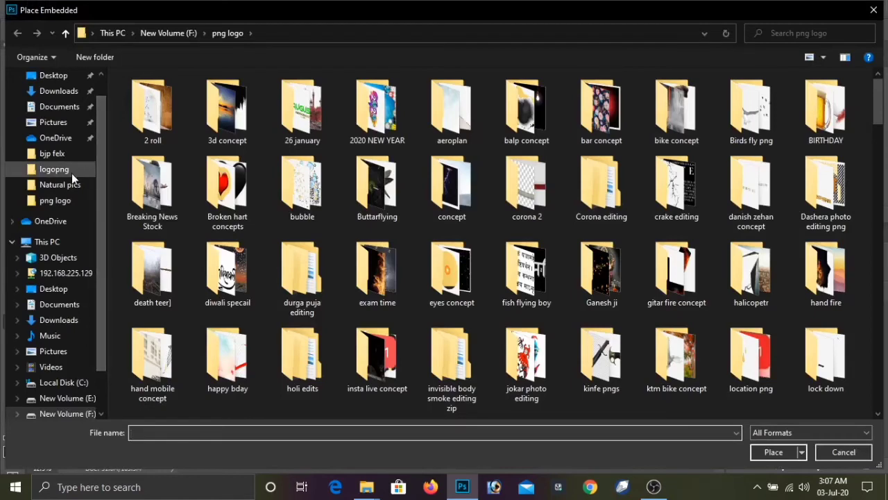
pyautogui.click(71, 173)
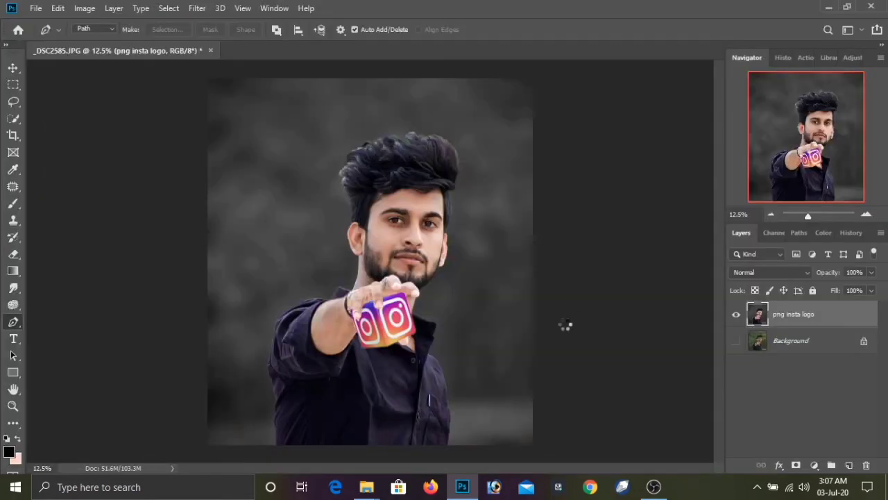
pyautogui.moveTo(532, 426); pyautogui.dragTo(241, 117)
pyautogui.press('p')
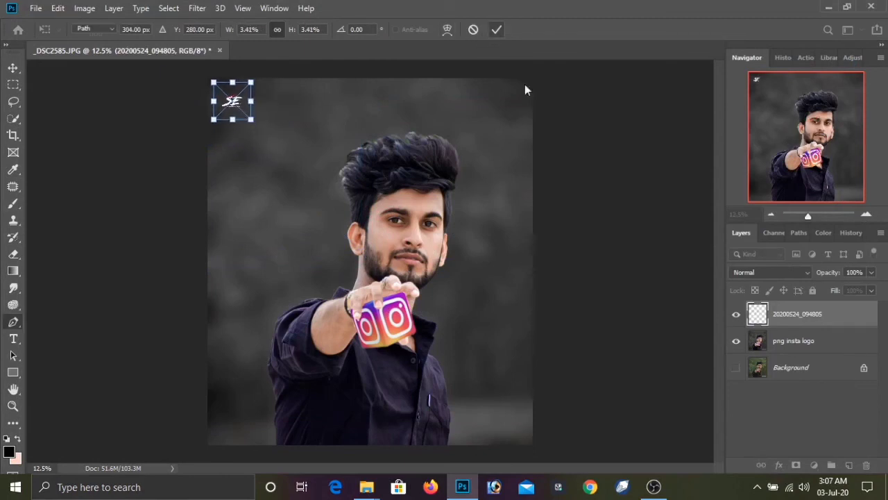
# Step: Merge the SE logo layer with the png insta logo layer and display only the original Background layer for comparison
pyautogui.rightClick(760, 349)
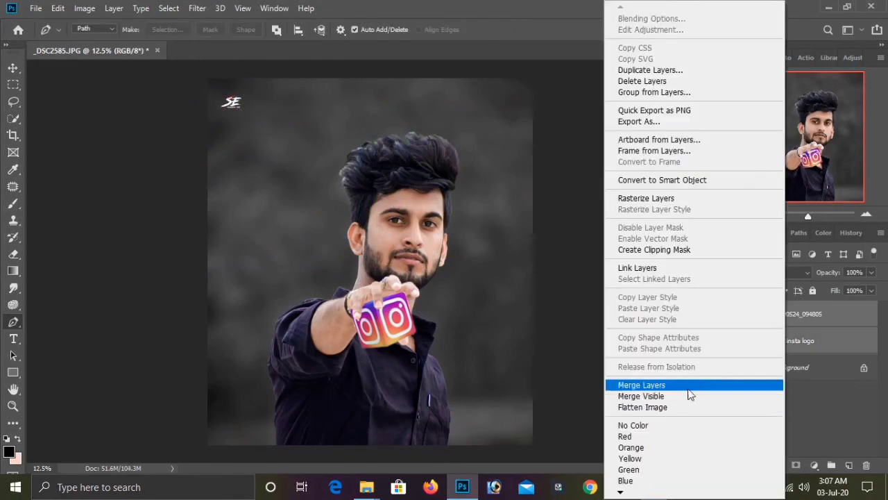
pyautogui.click(687, 387)
pyautogui.click(737, 341)
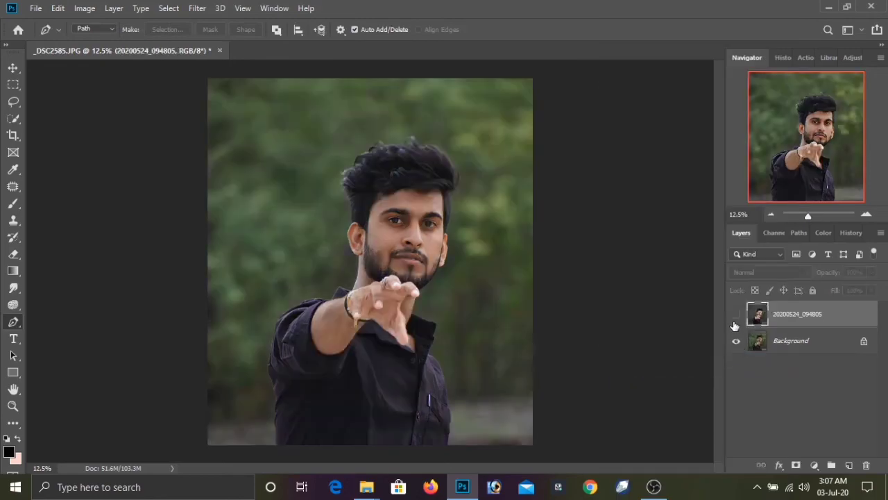